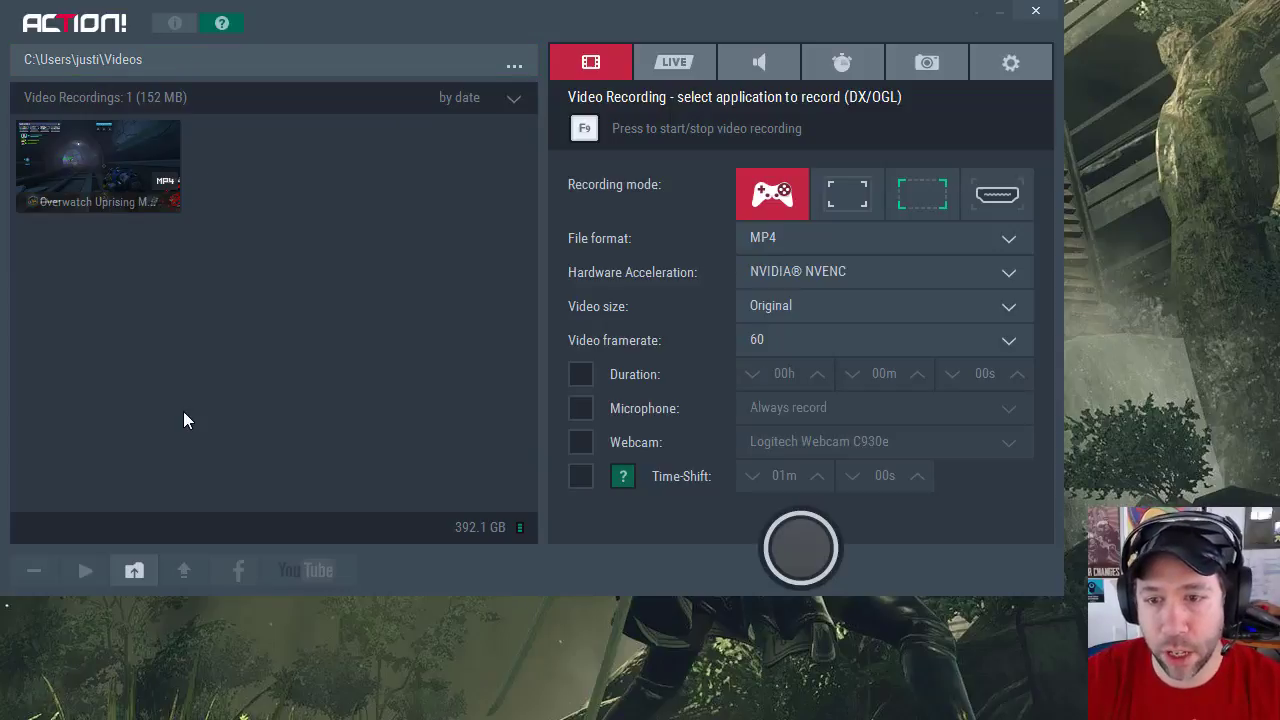
# - Preview the full-screen and selected-area recording modes, and switch the recording mode back to game recording
pyautogui.click(125, 182)
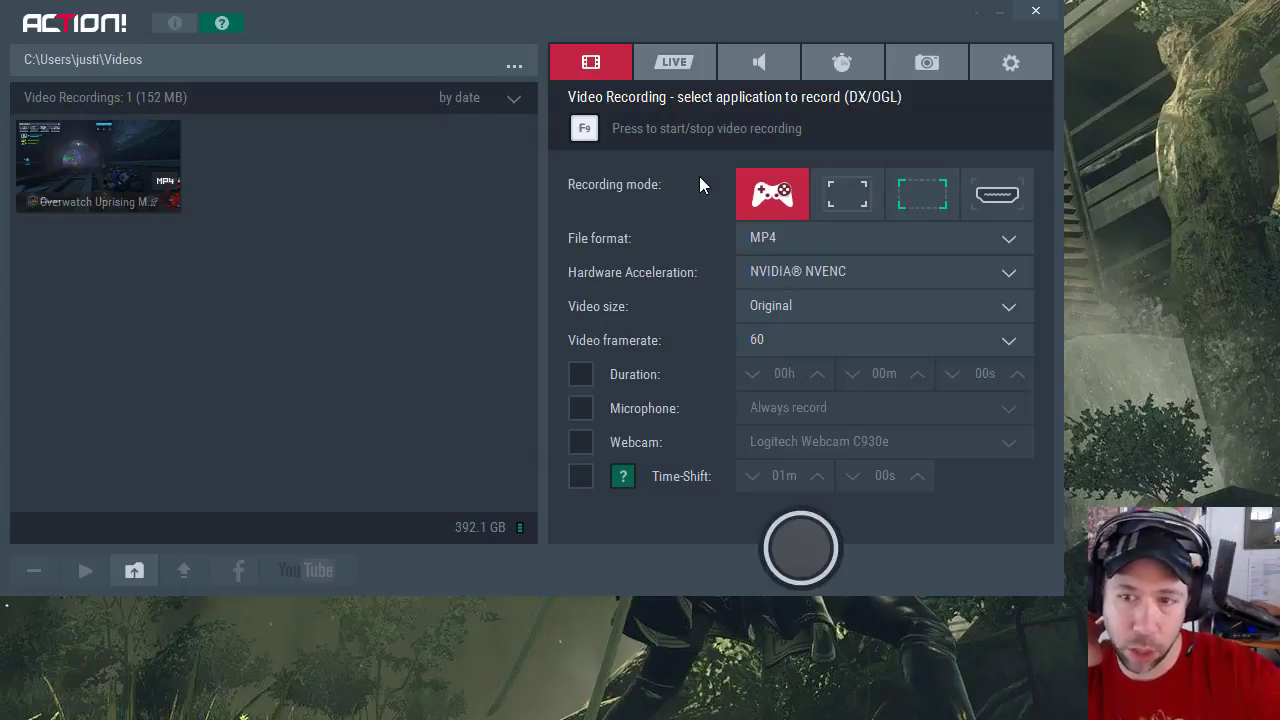
pyautogui.click(843, 196)
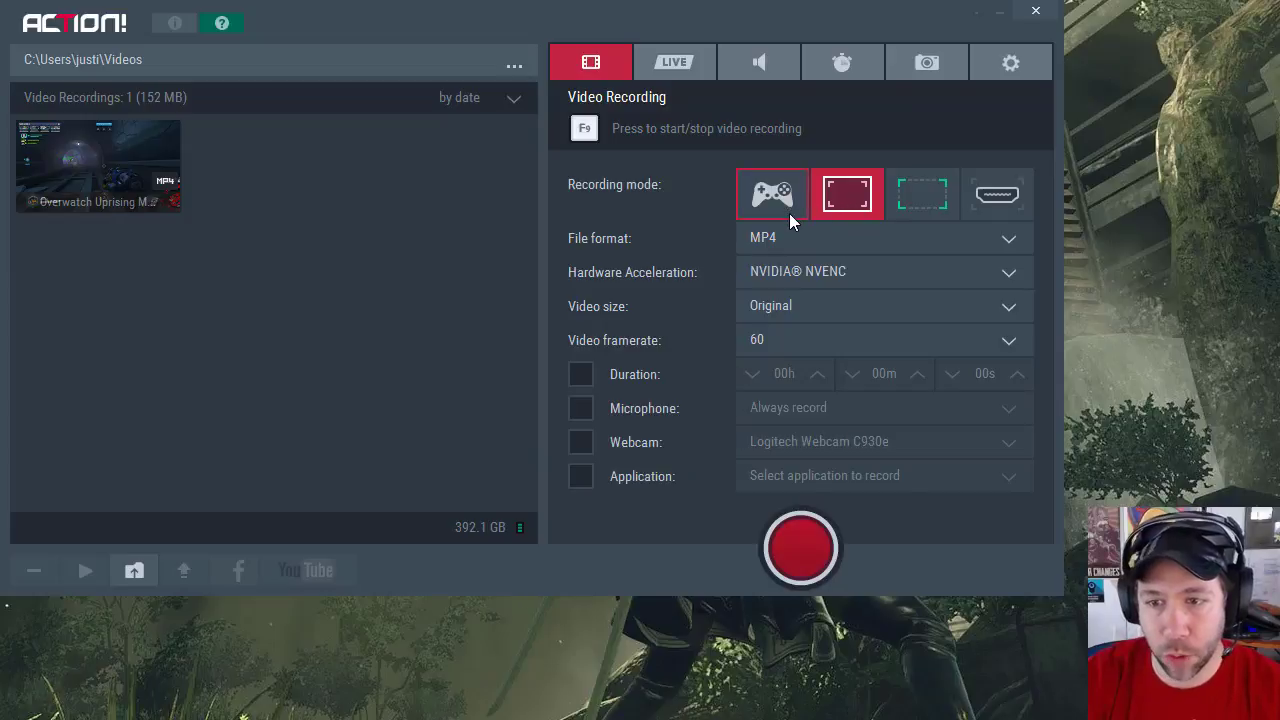
pyautogui.click(894, 209)
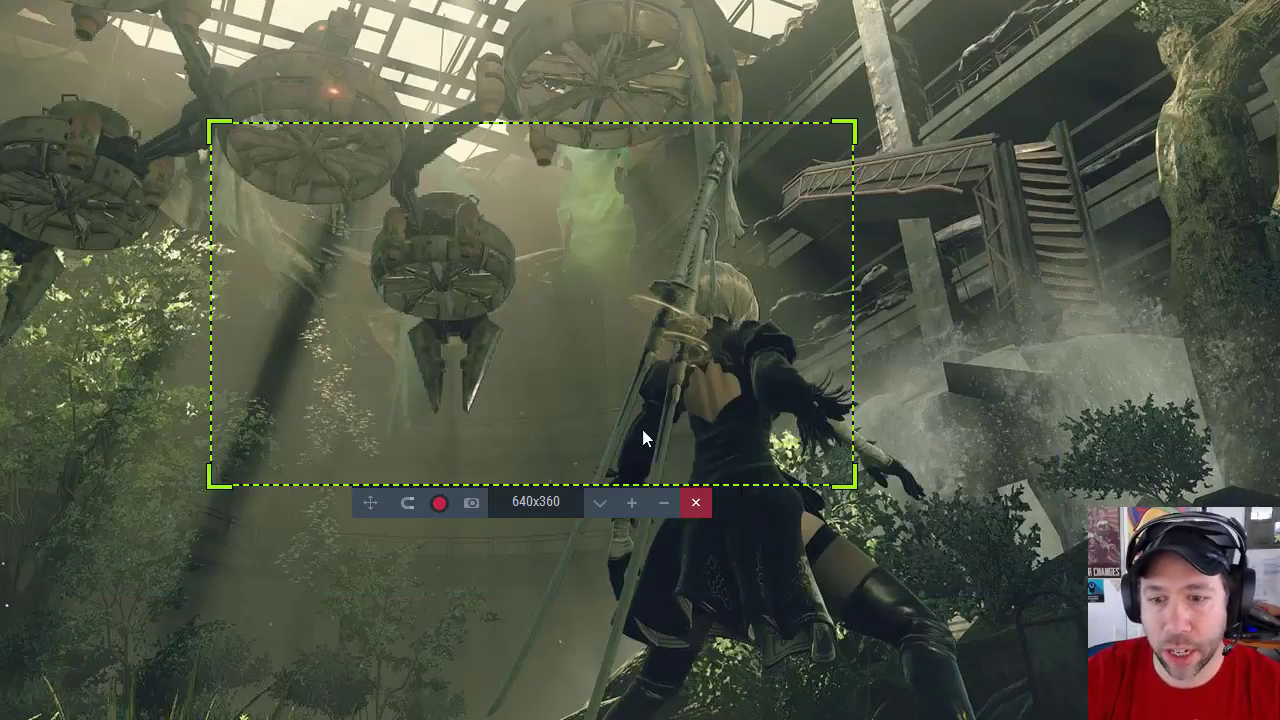
pyautogui.click(696, 503)
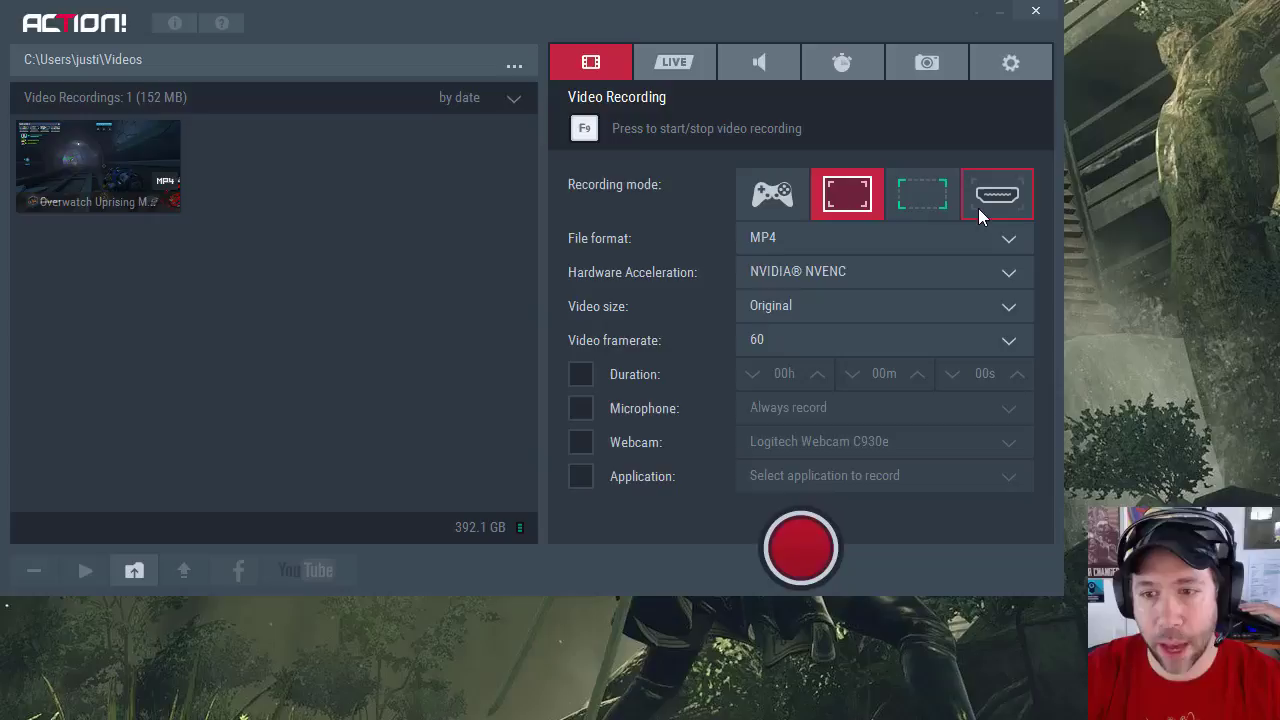
pyautogui.click(772, 193)
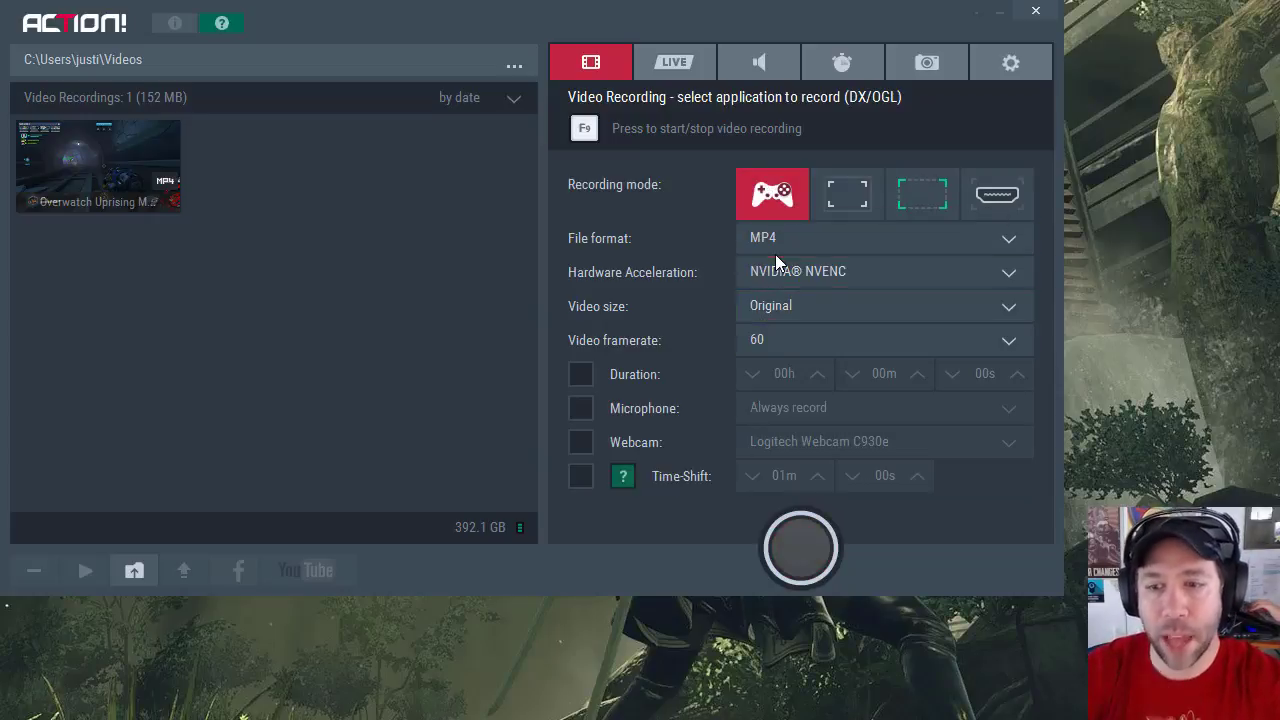
# - Choose MP4 as the recording file format and NVIDIA NVENC as the hardware acceleration
pyautogui.click(776, 240)
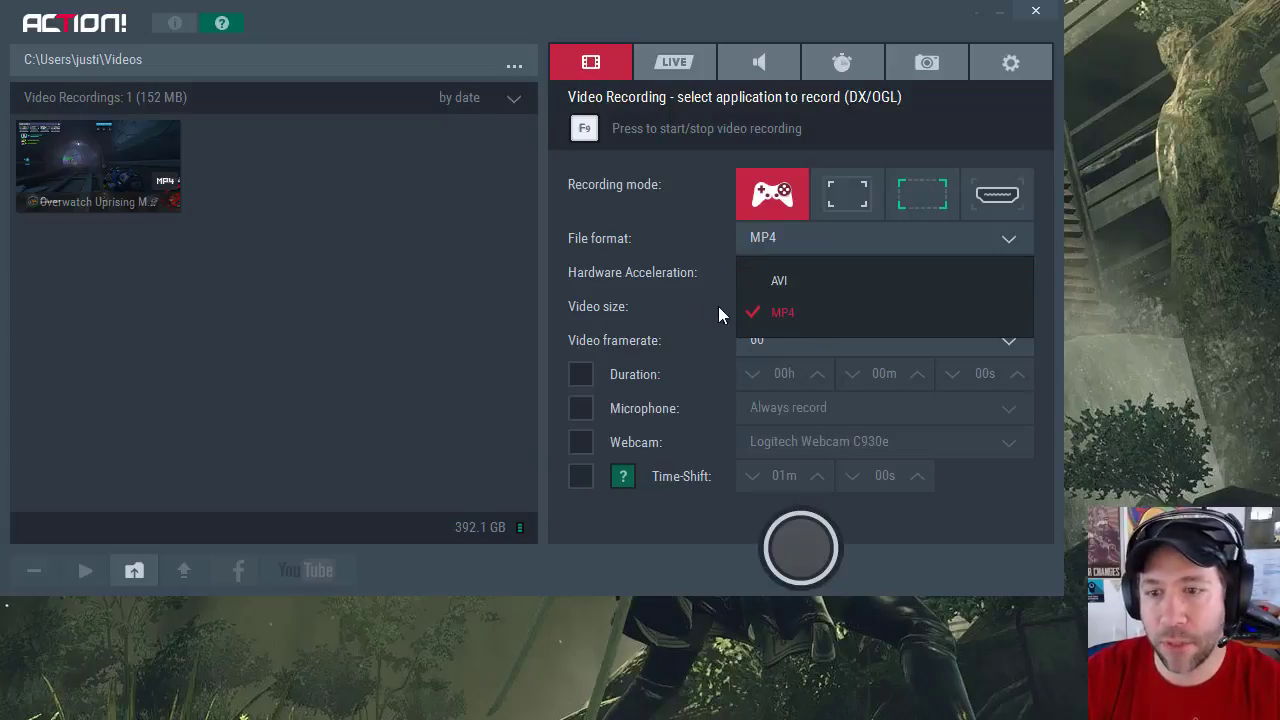
pyautogui.click(767, 319)
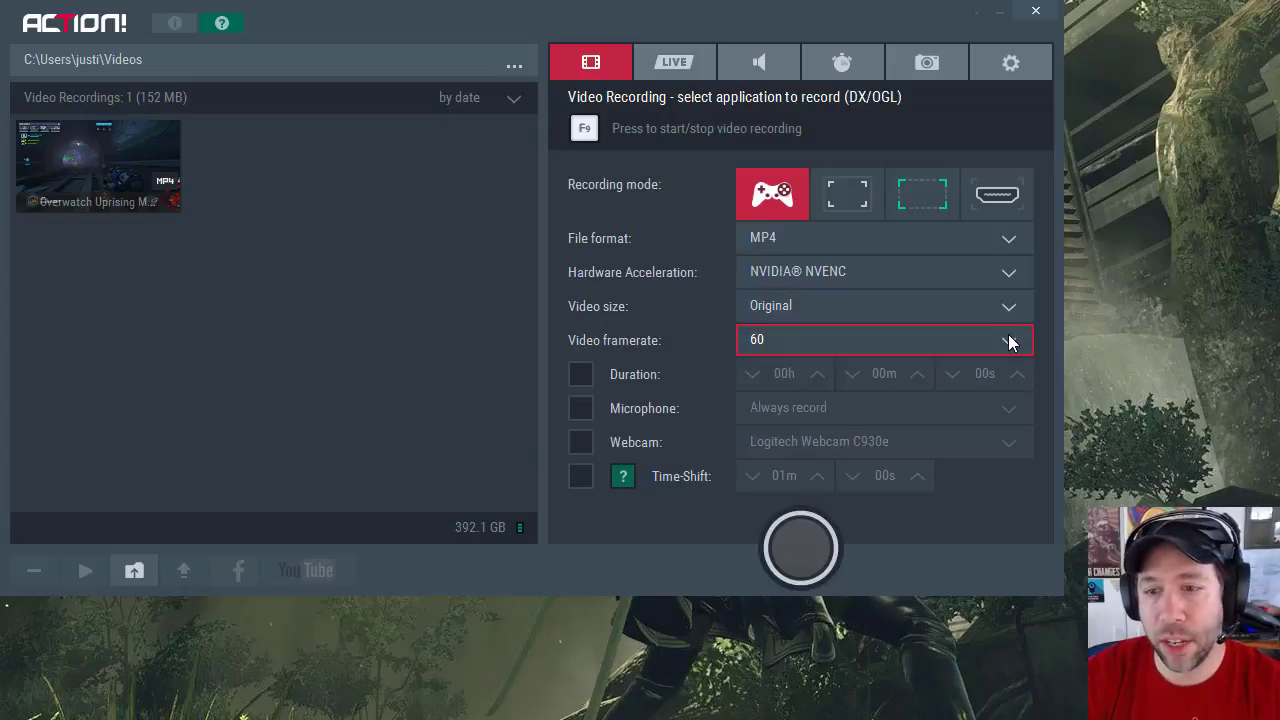
pyautogui.click(990, 281)
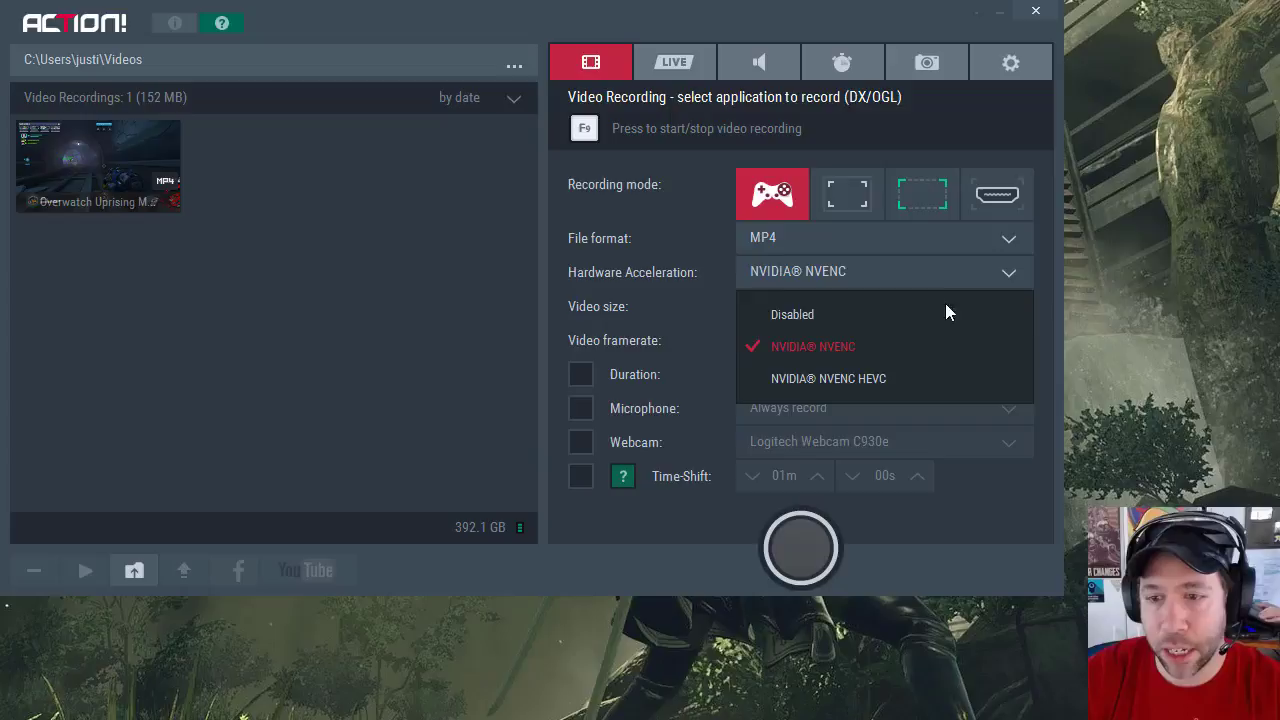
pyautogui.click(891, 348)
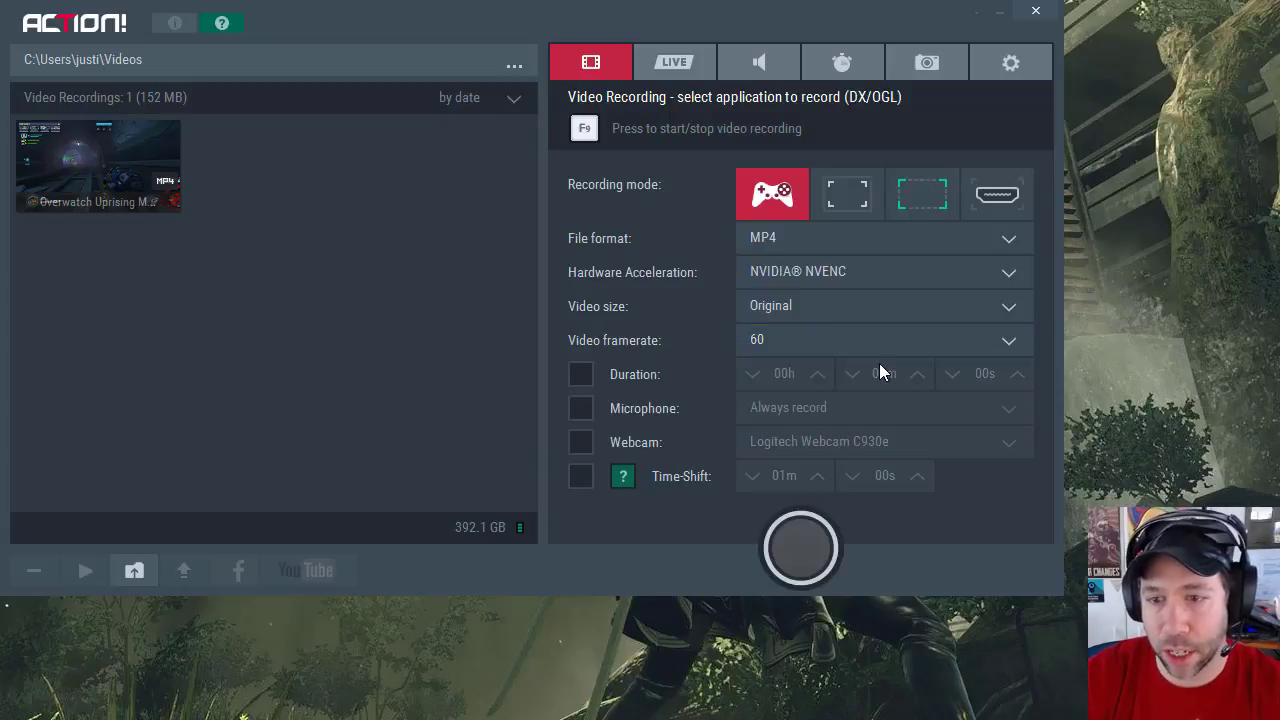
# - Choose Original as the recording's video size and 60 as its video framerate
pyautogui.click(853, 313)
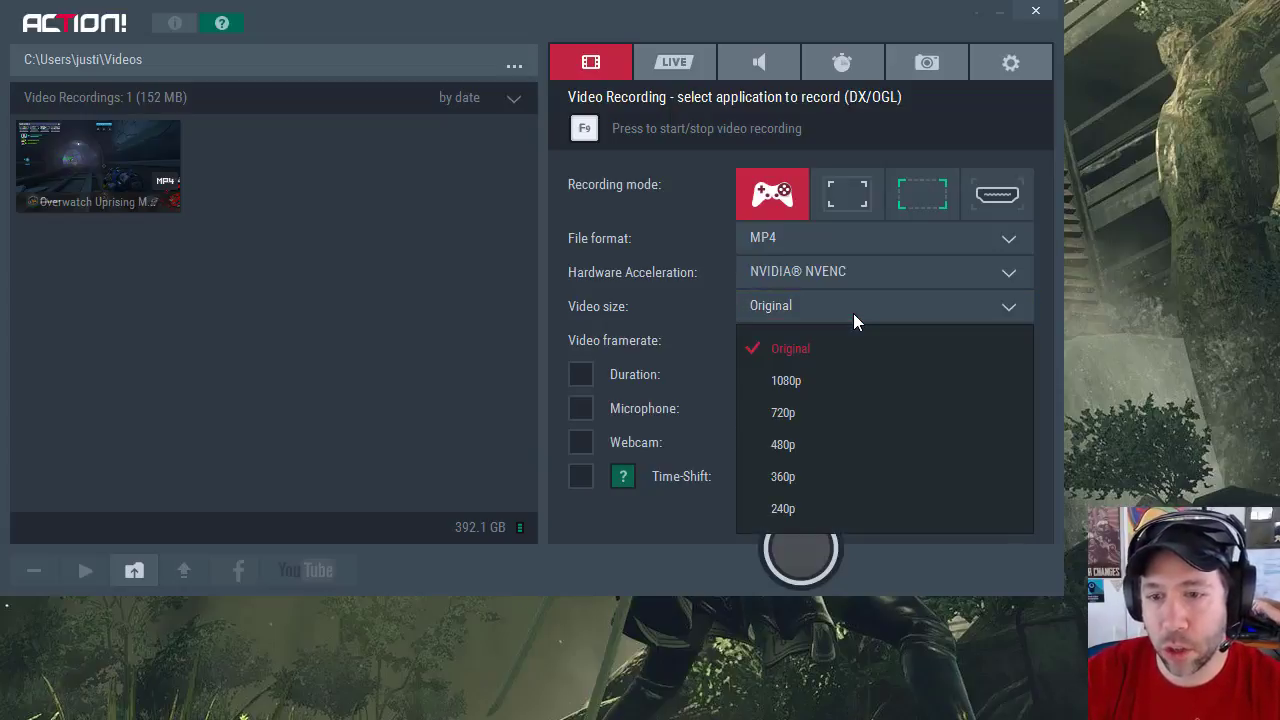
pyautogui.click(829, 345)
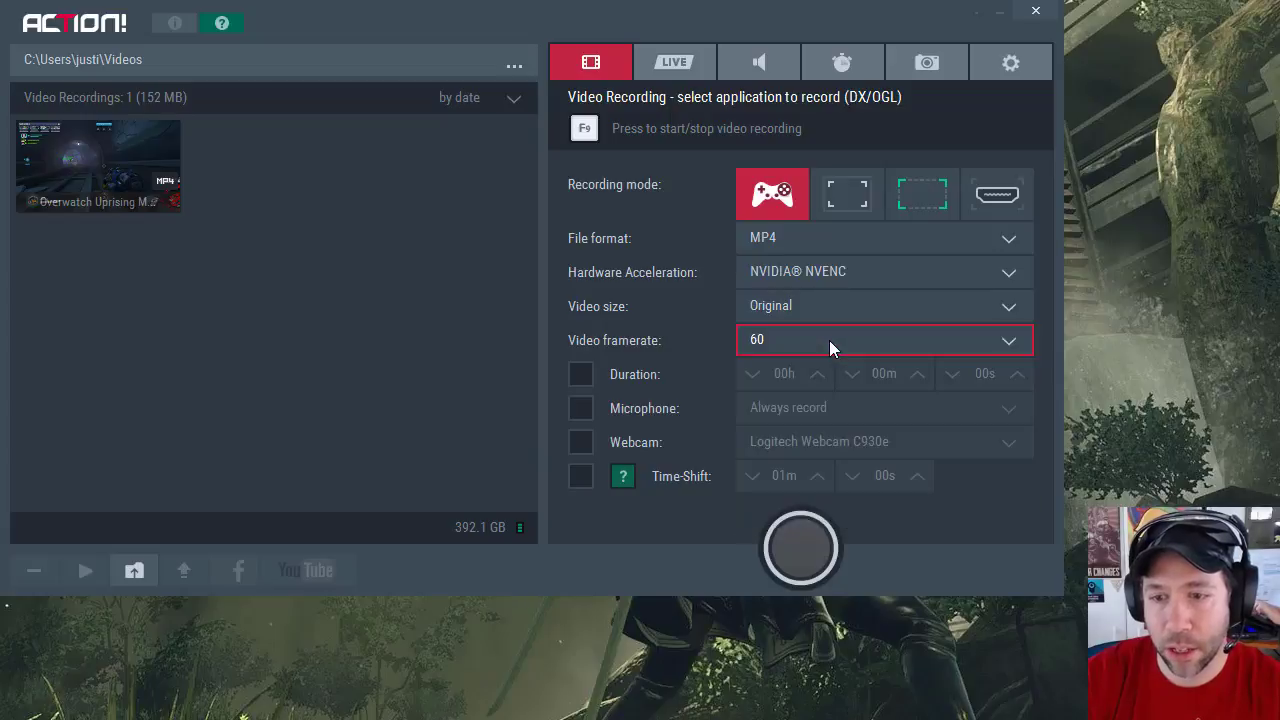
pyautogui.click(803, 344)
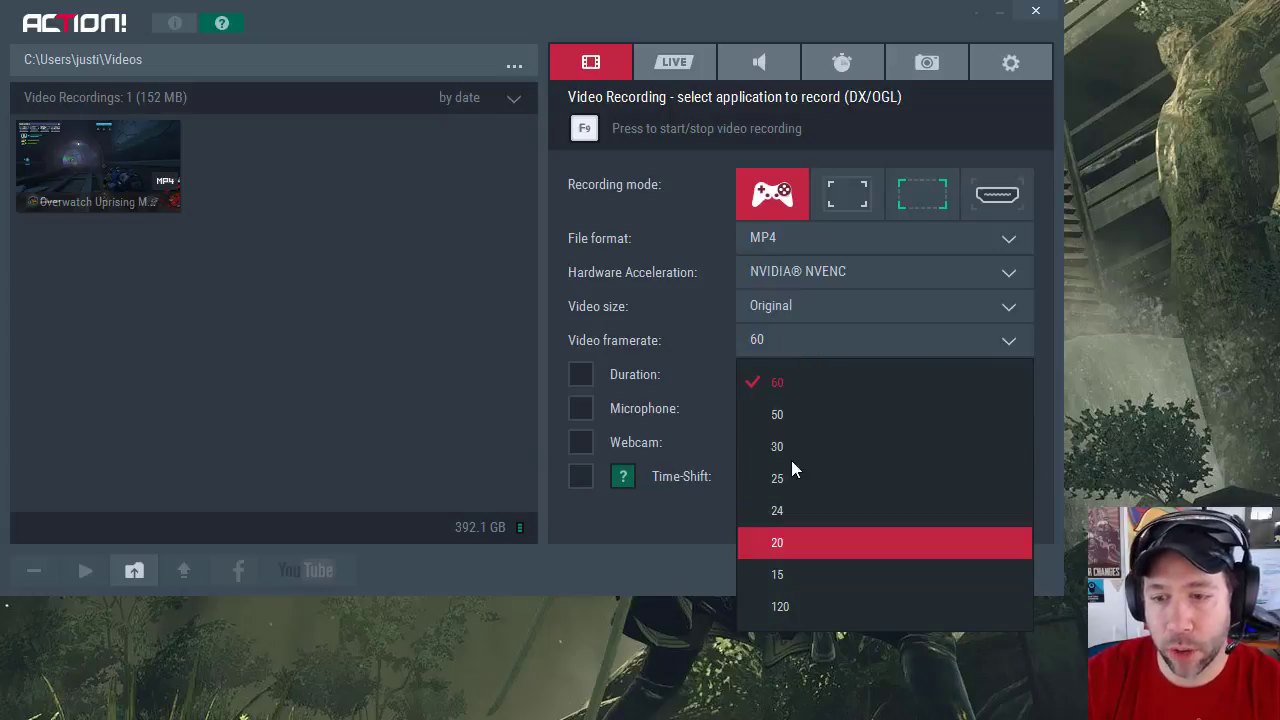
pyautogui.click(797, 396)
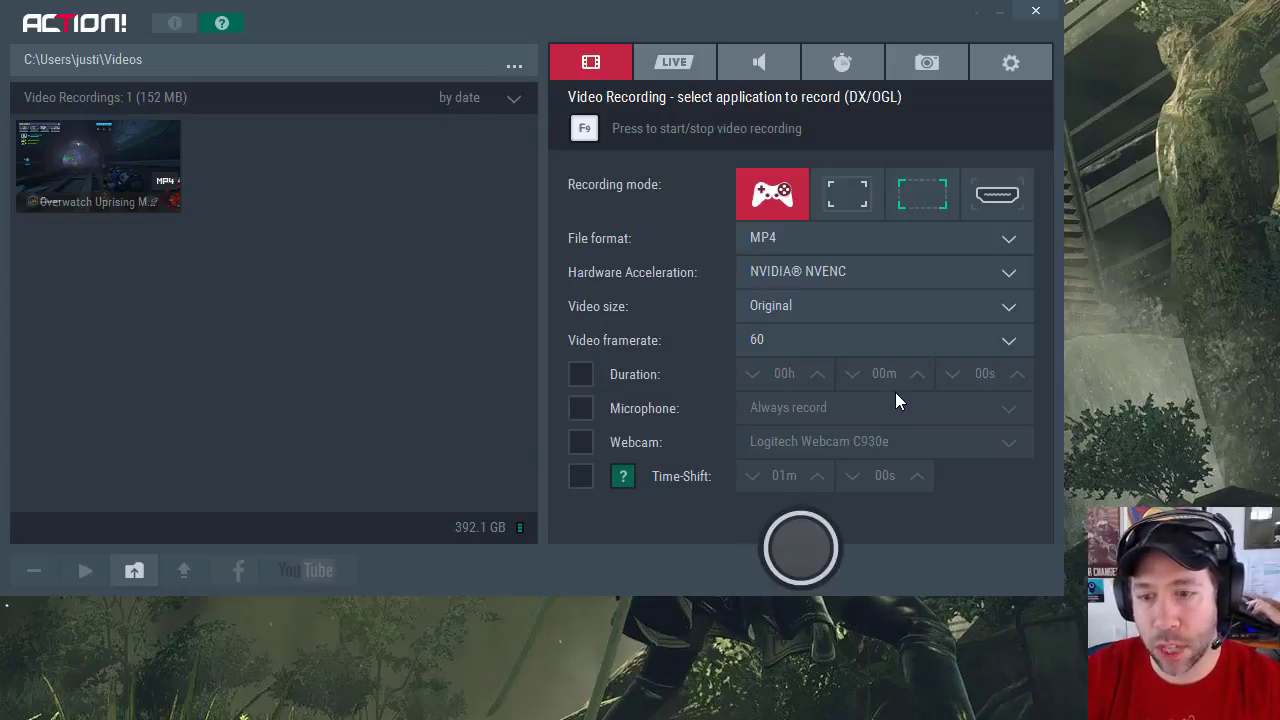
# - Enable microphone recording for videos and check its recording mode options, keeping Always record
pyautogui.click(586, 412)
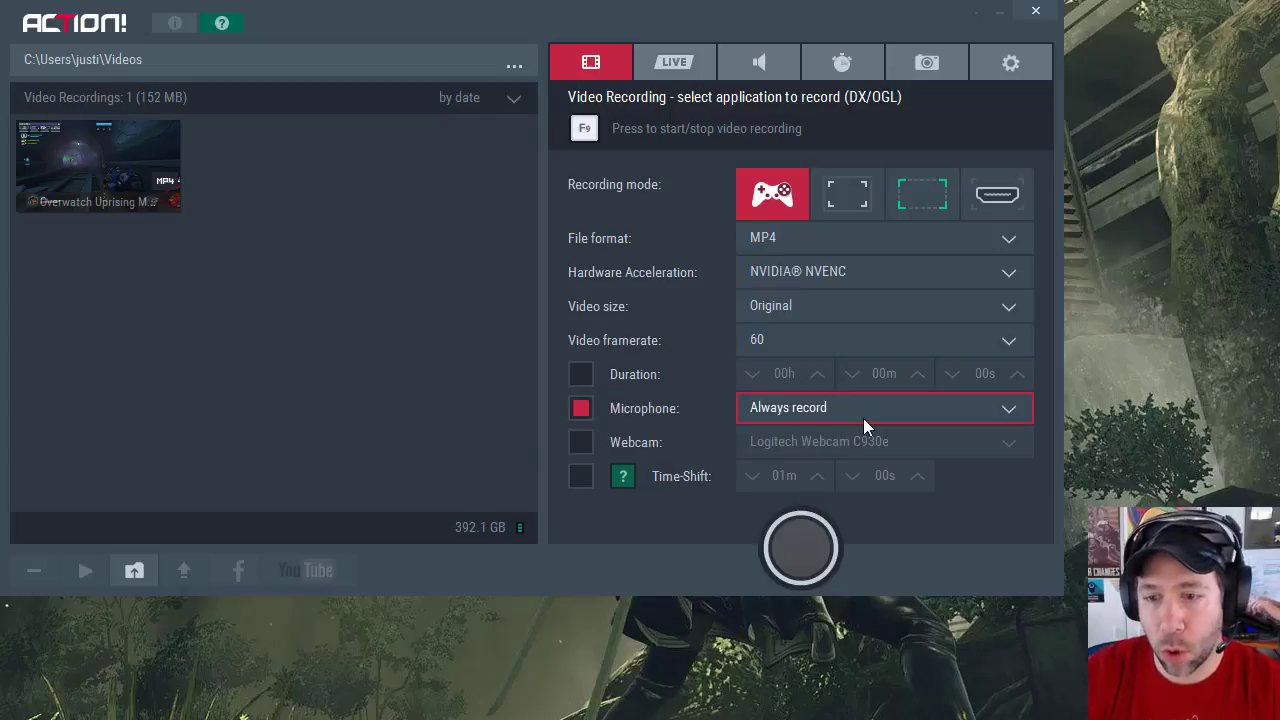
pyautogui.click(865, 419)
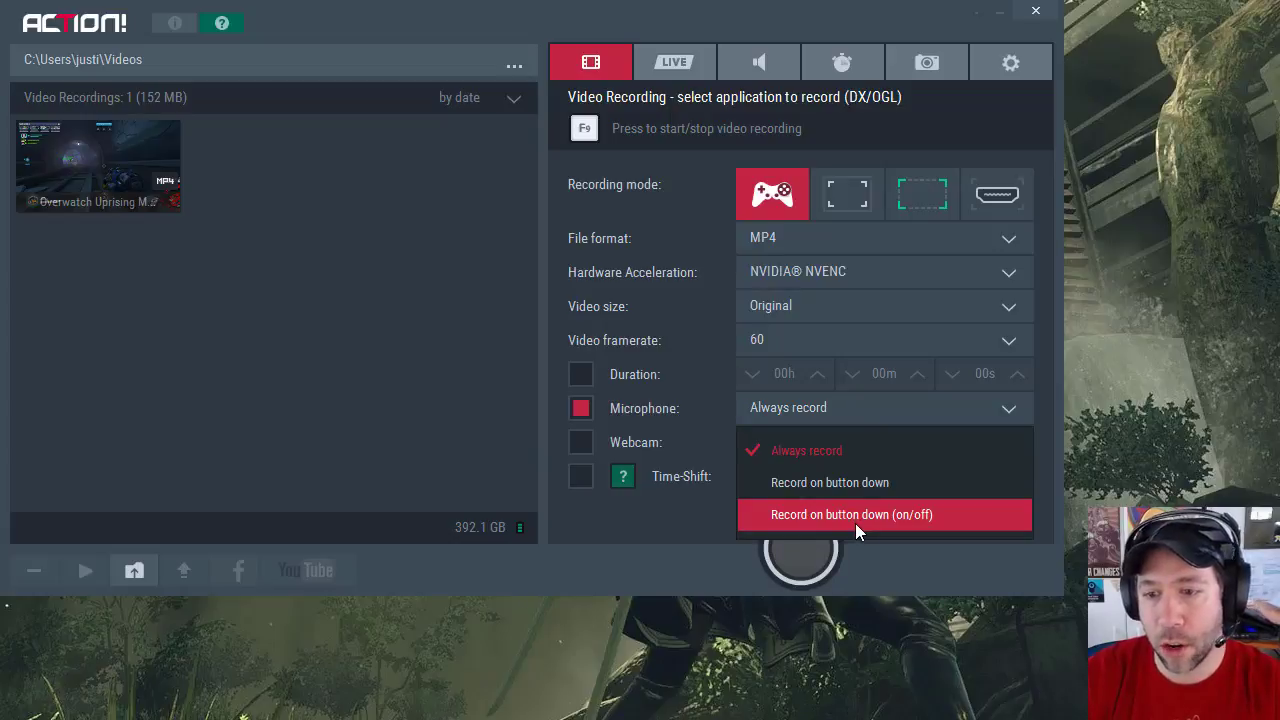
pyautogui.click(586, 409)
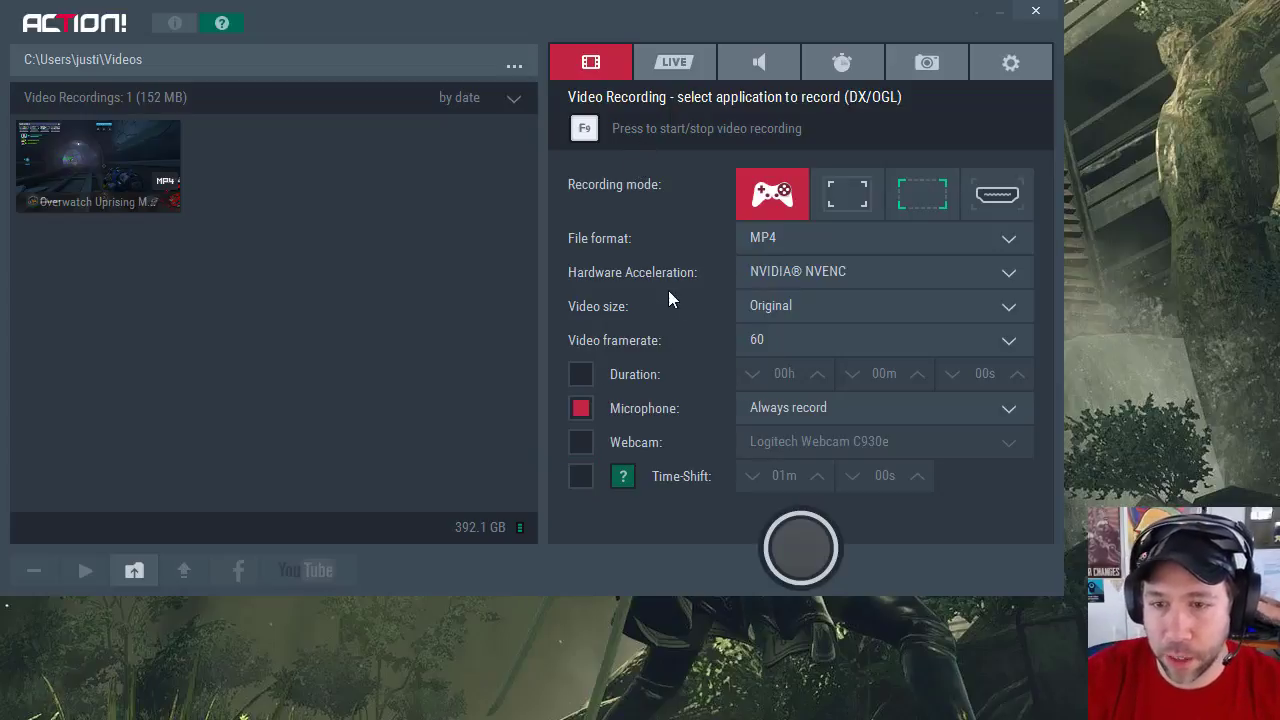
# - Check the live streaming video size and service options, and set the Twitch.tv server to US West: Los Angeles, CA
pyautogui.click(670, 66)
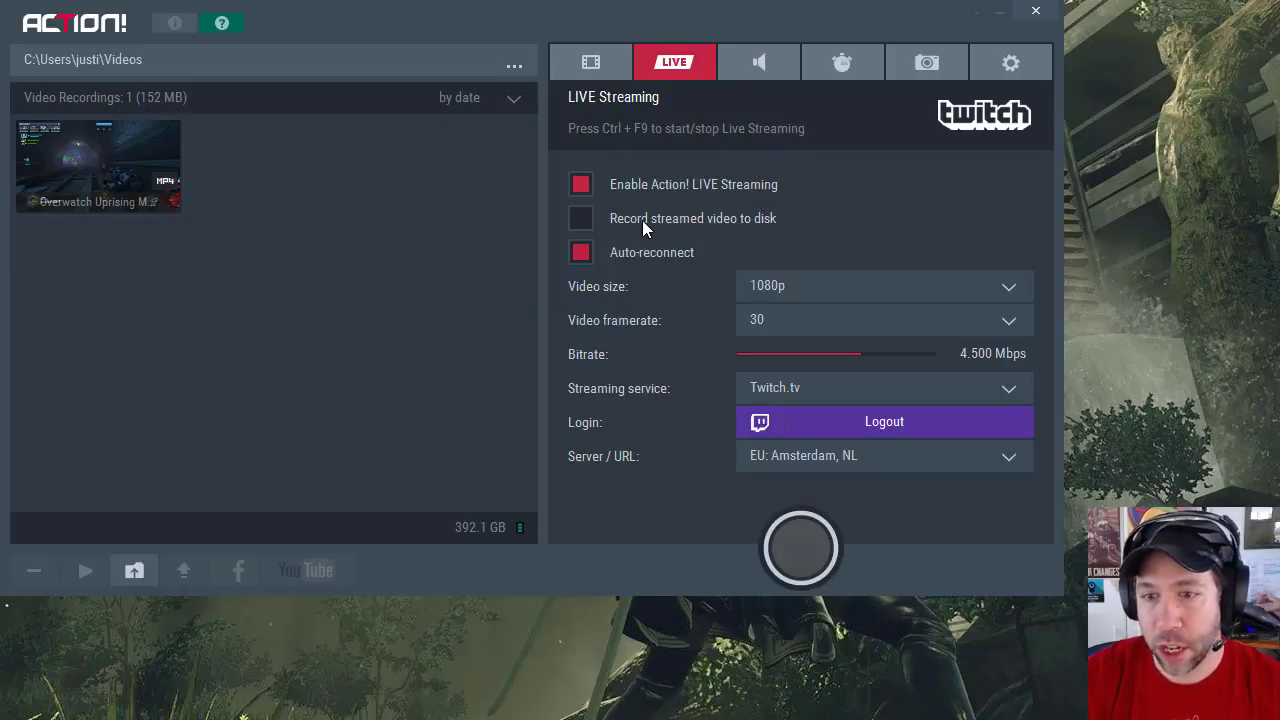
pyautogui.click(790, 292)
pyautogui.click(790, 292)
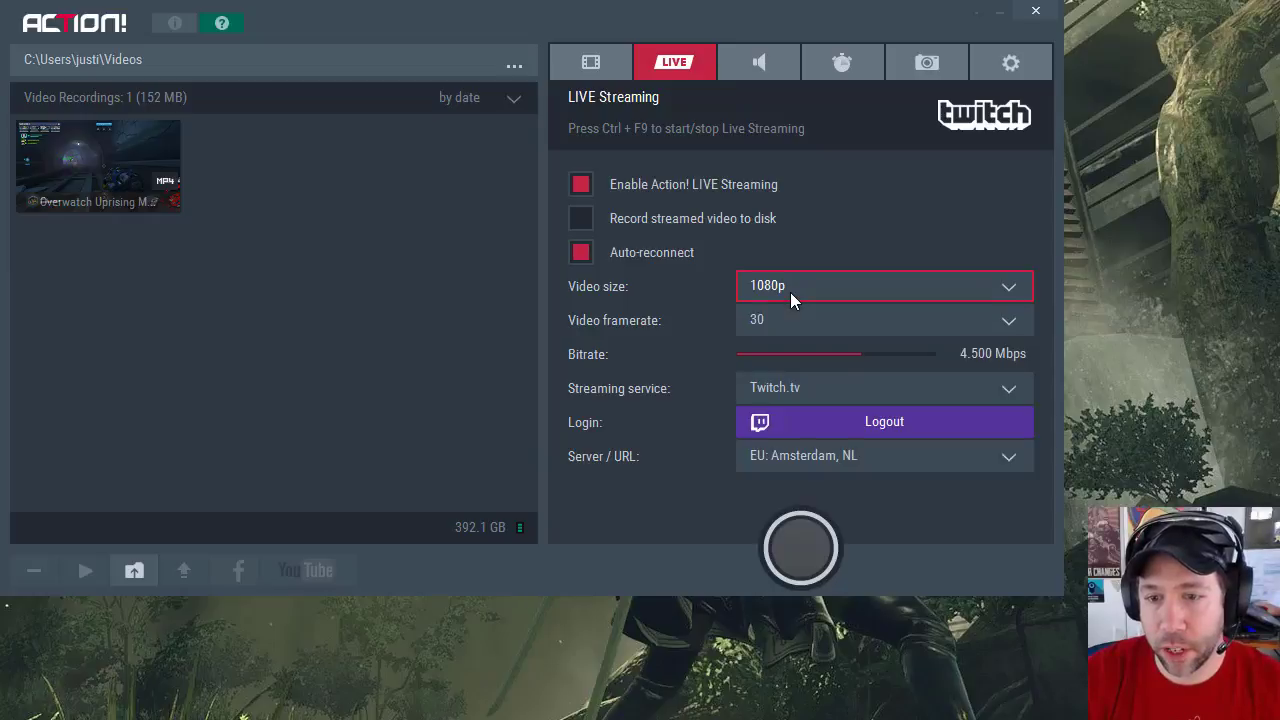
pyautogui.click(930, 384)
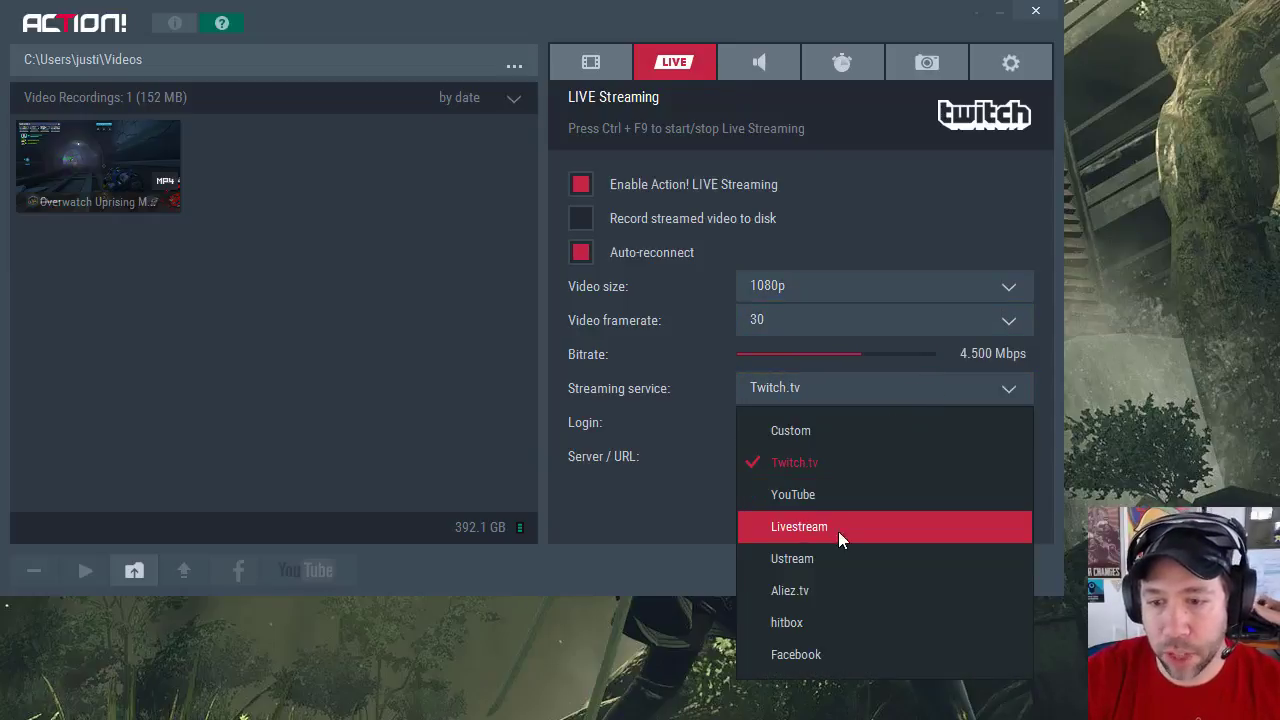
pyautogui.click(642, 307)
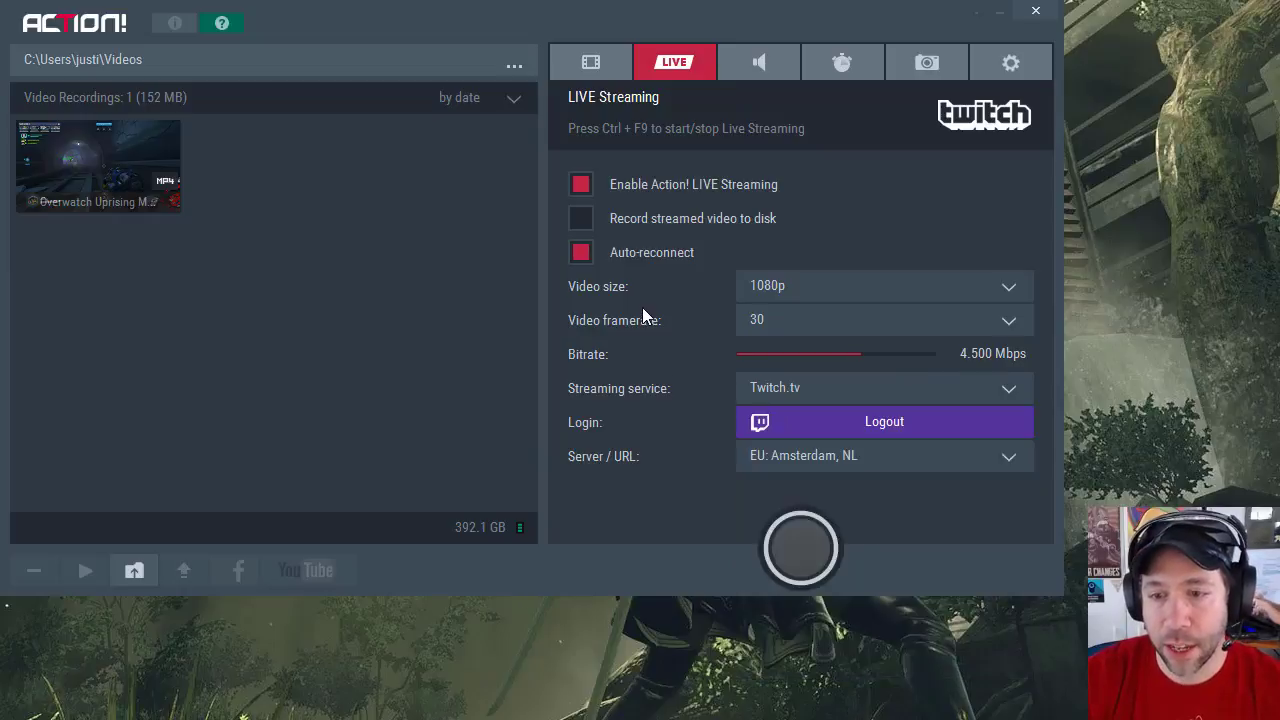
pyautogui.click(807, 463)
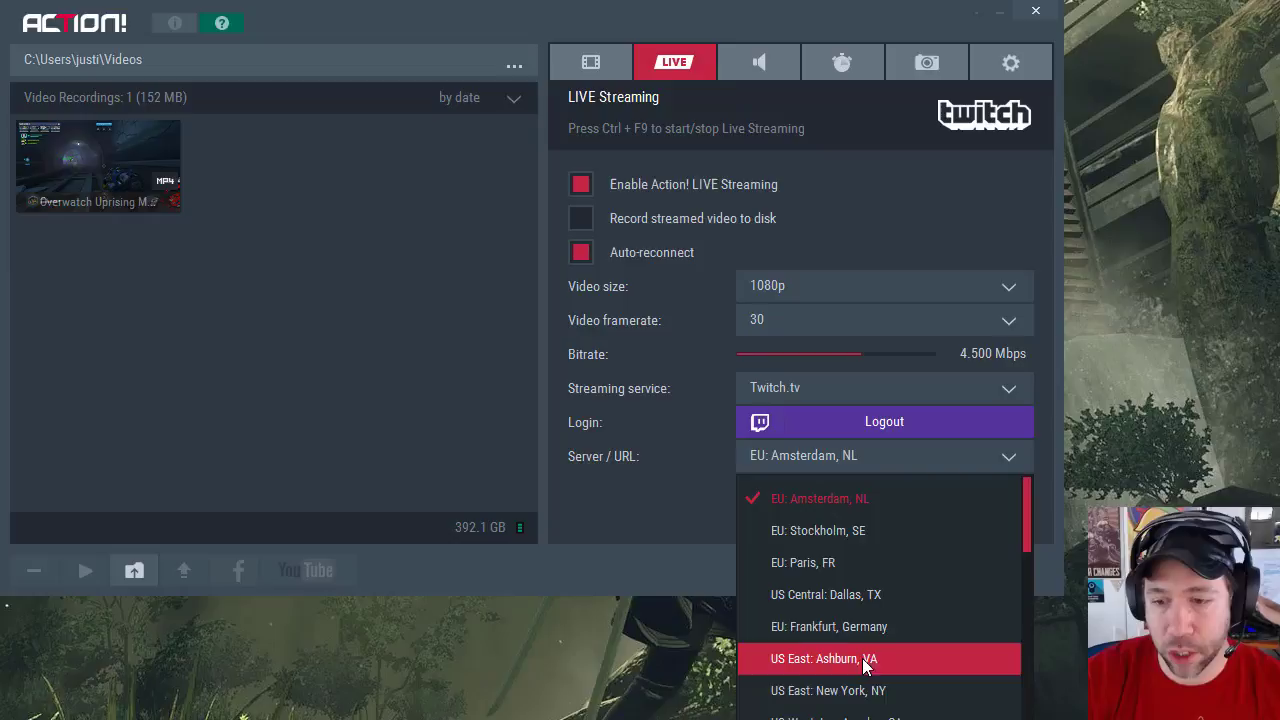
pyautogui.click(890, 714)
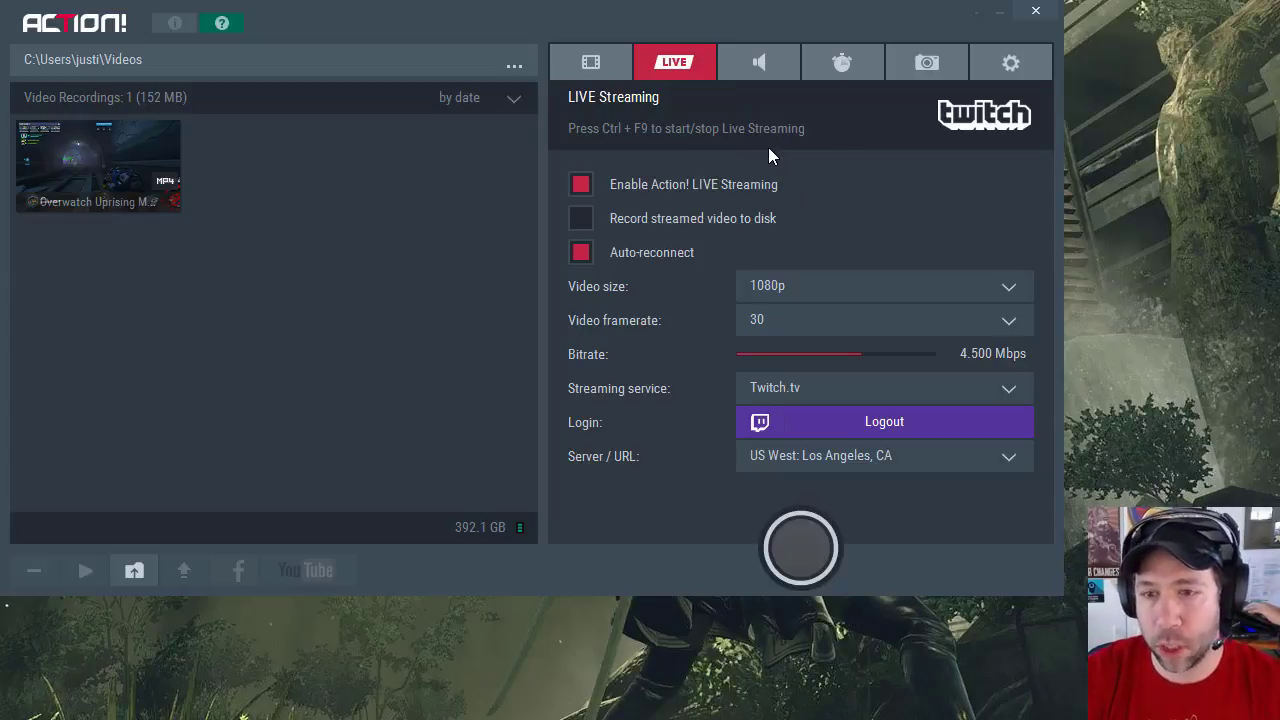
# - Review the audio recording, benchmarking and screenshot capture settings
pyautogui.click(766, 68)
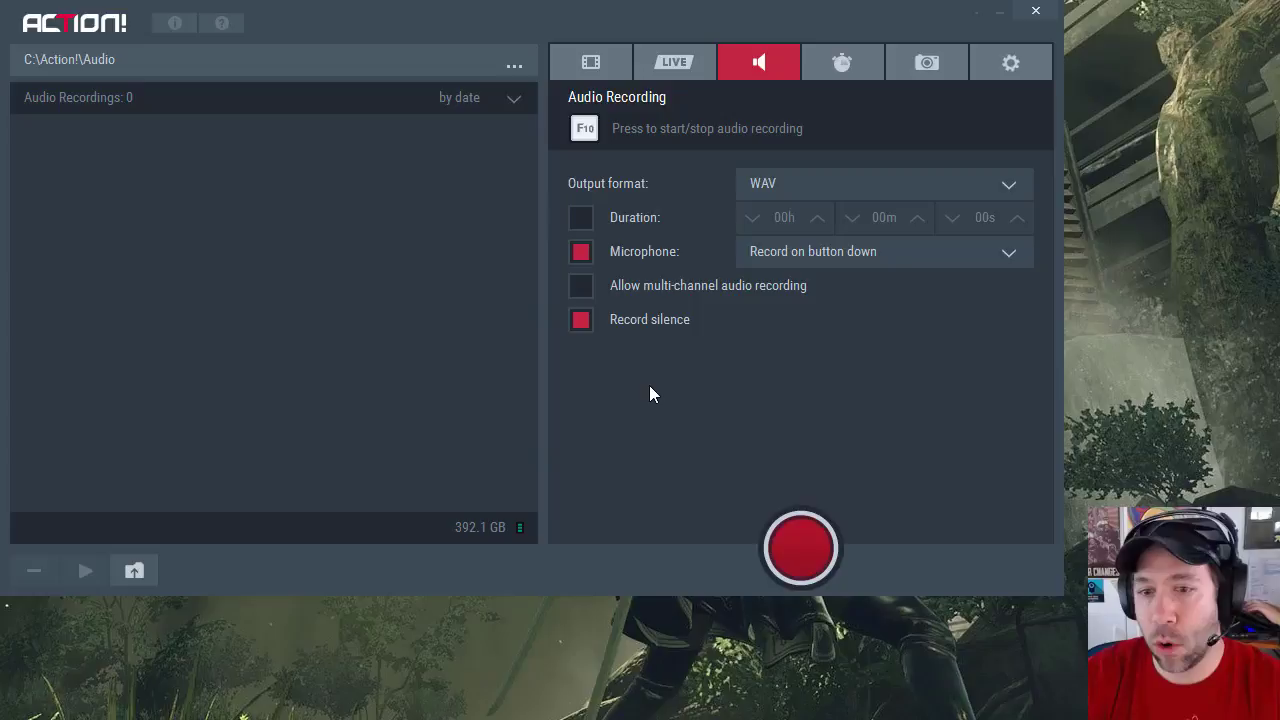
pyautogui.click(857, 55)
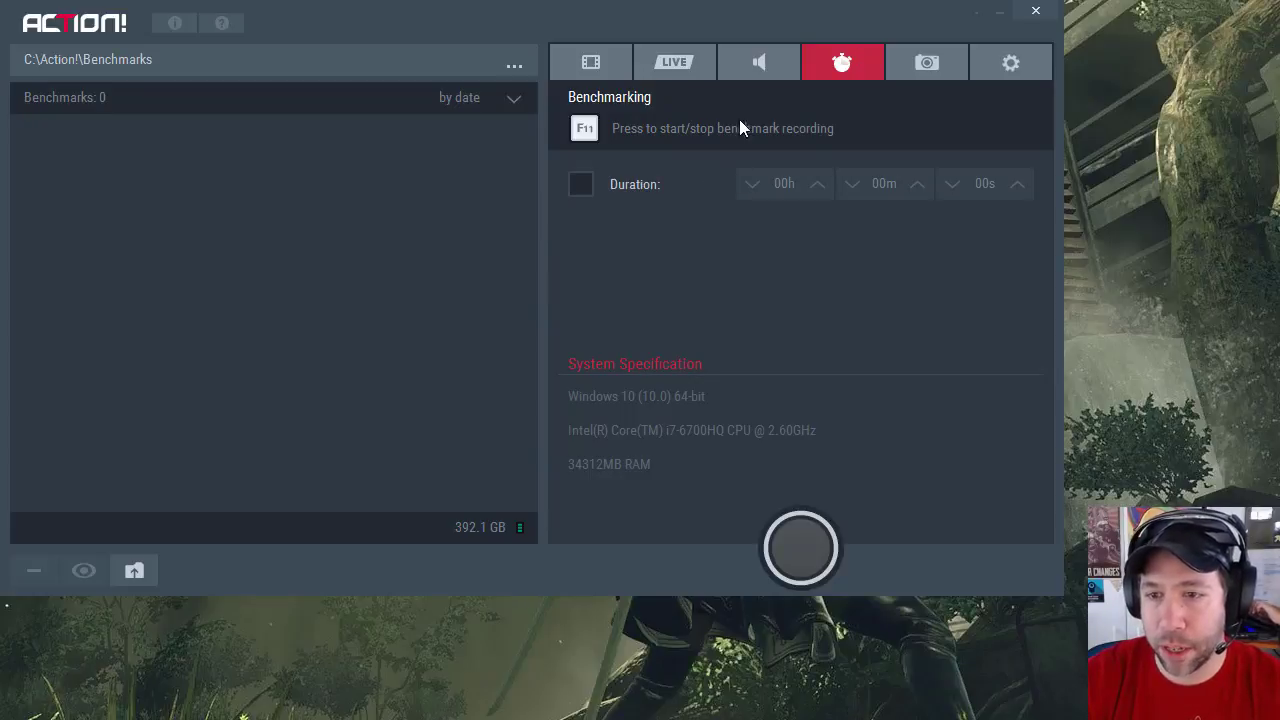
pyautogui.click(933, 60)
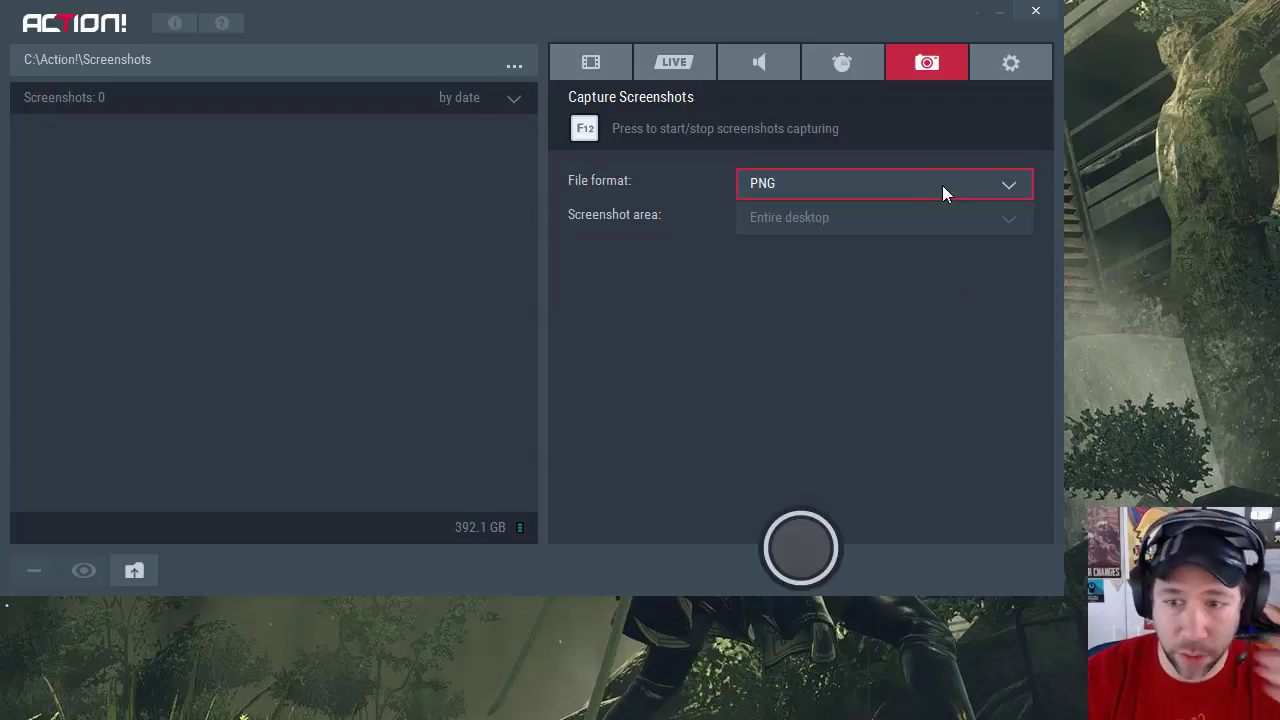
# - Set the video quality to High in the video recording settings
pyautogui.click(1006, 72)
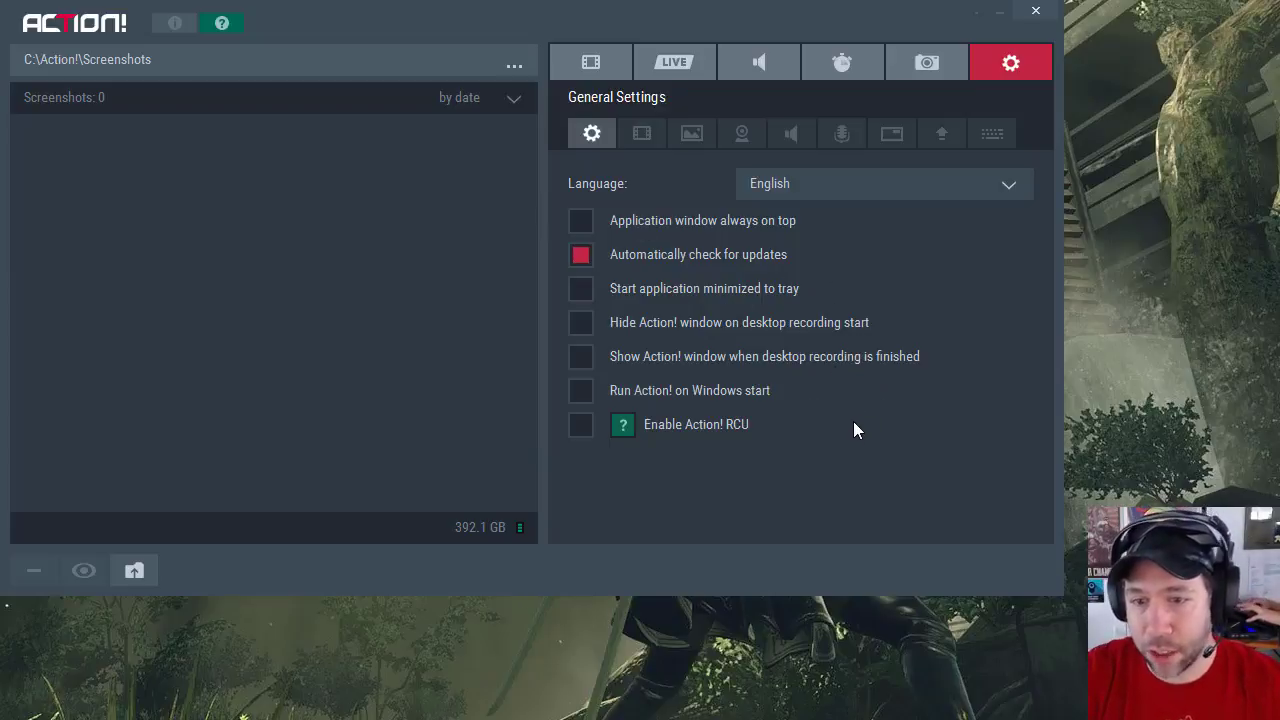
pyautogui.click(658, 140)
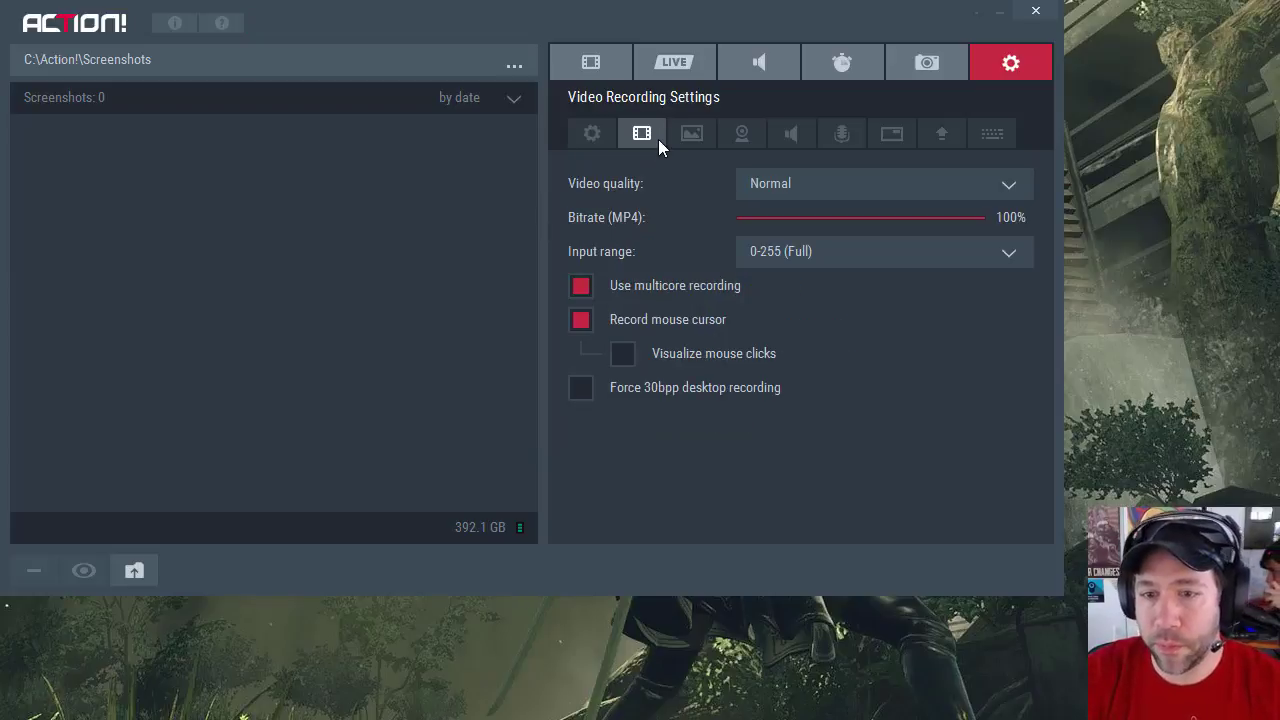
pyautogui.click(812, 184)
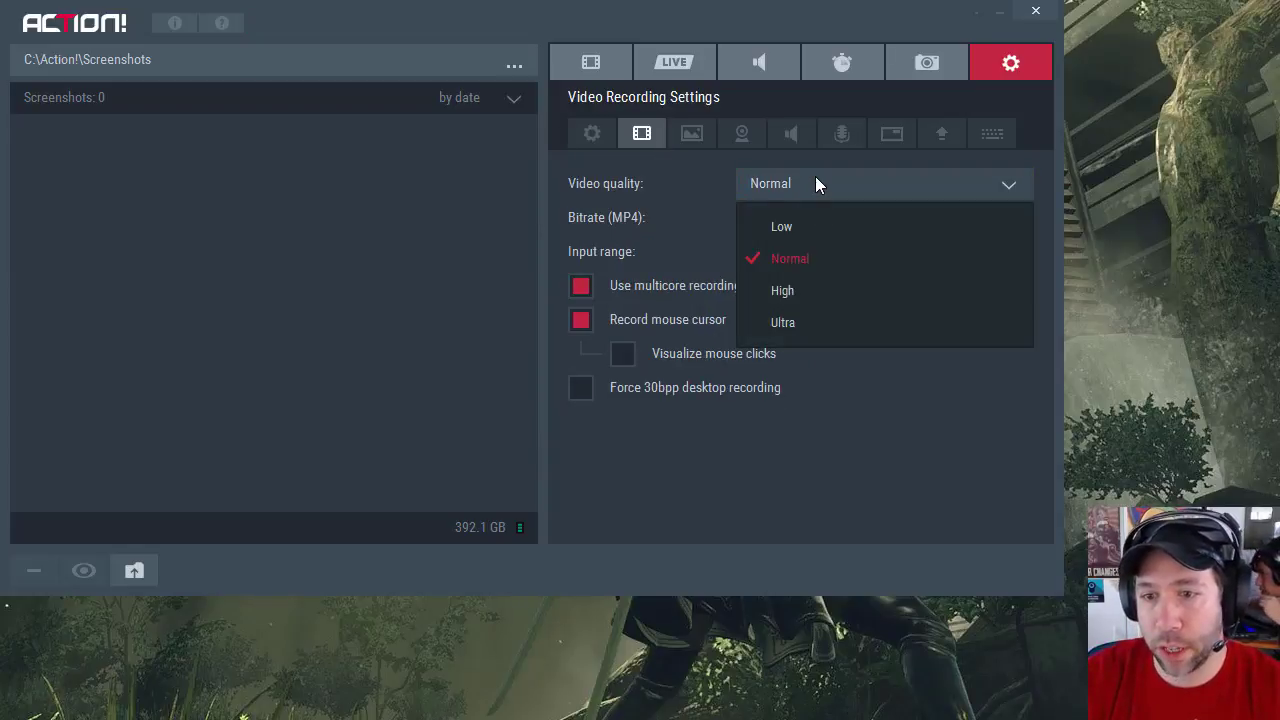
pyautogui.click(811, 287)
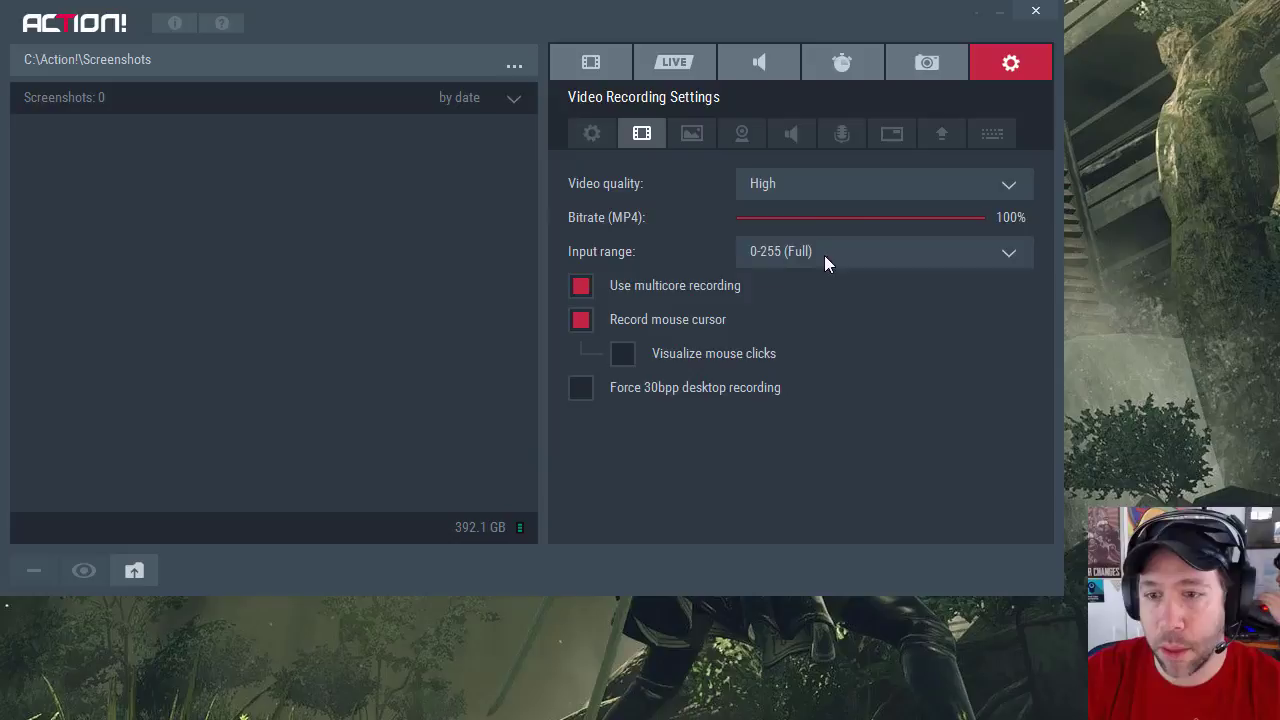
pyautogui.click(815, 183)
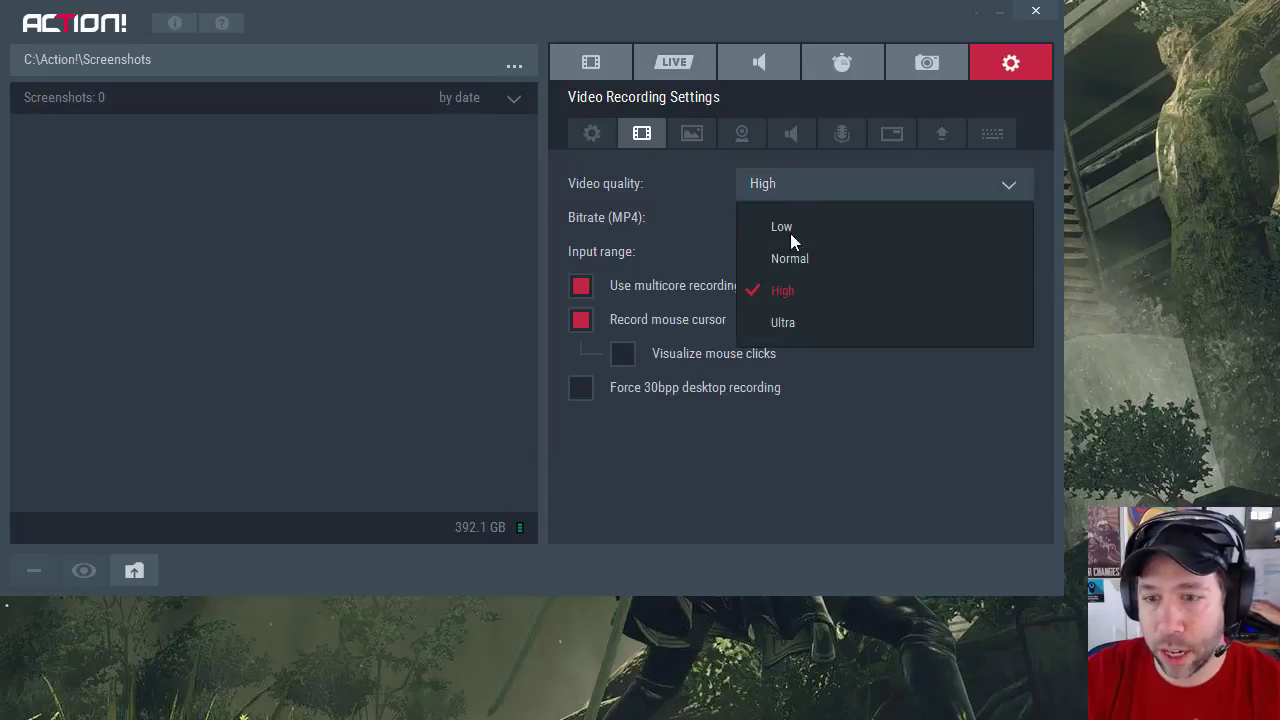
pyautogui.click(786, 289)
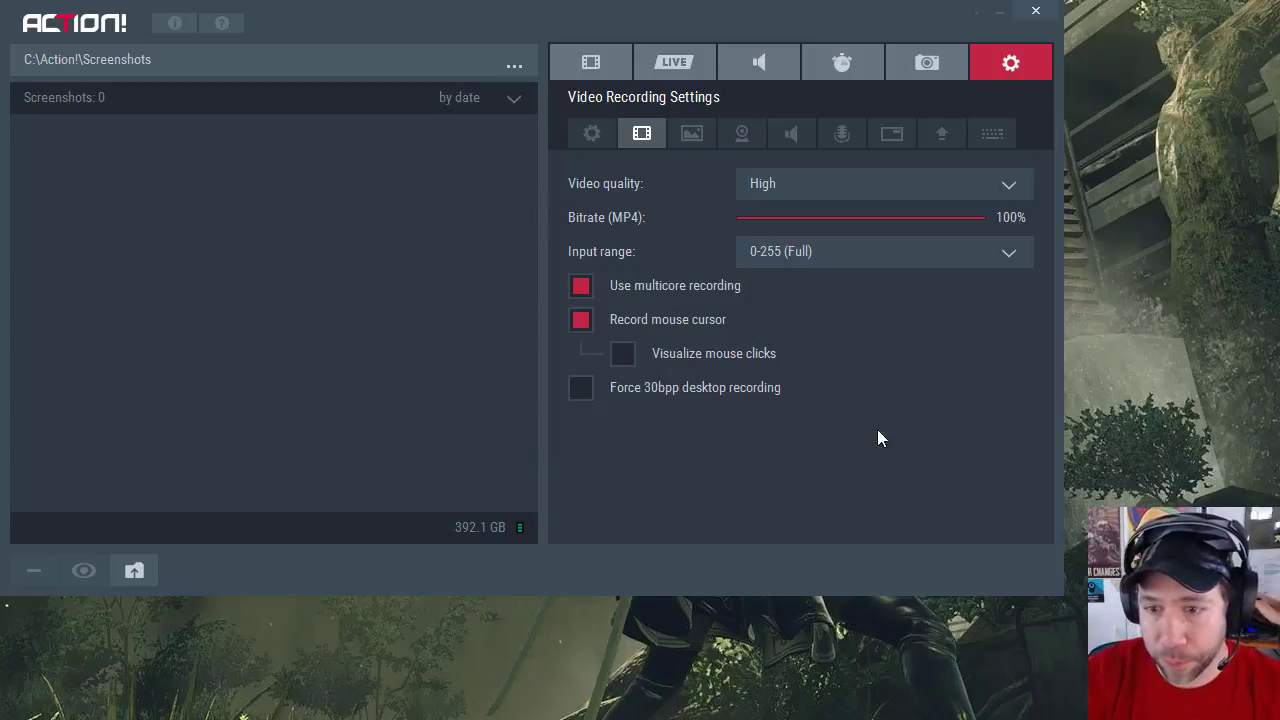
# - Review the overlay graphics settings with their position option, the webcam settings and the audio settings
pyautogui.click(689, 131)
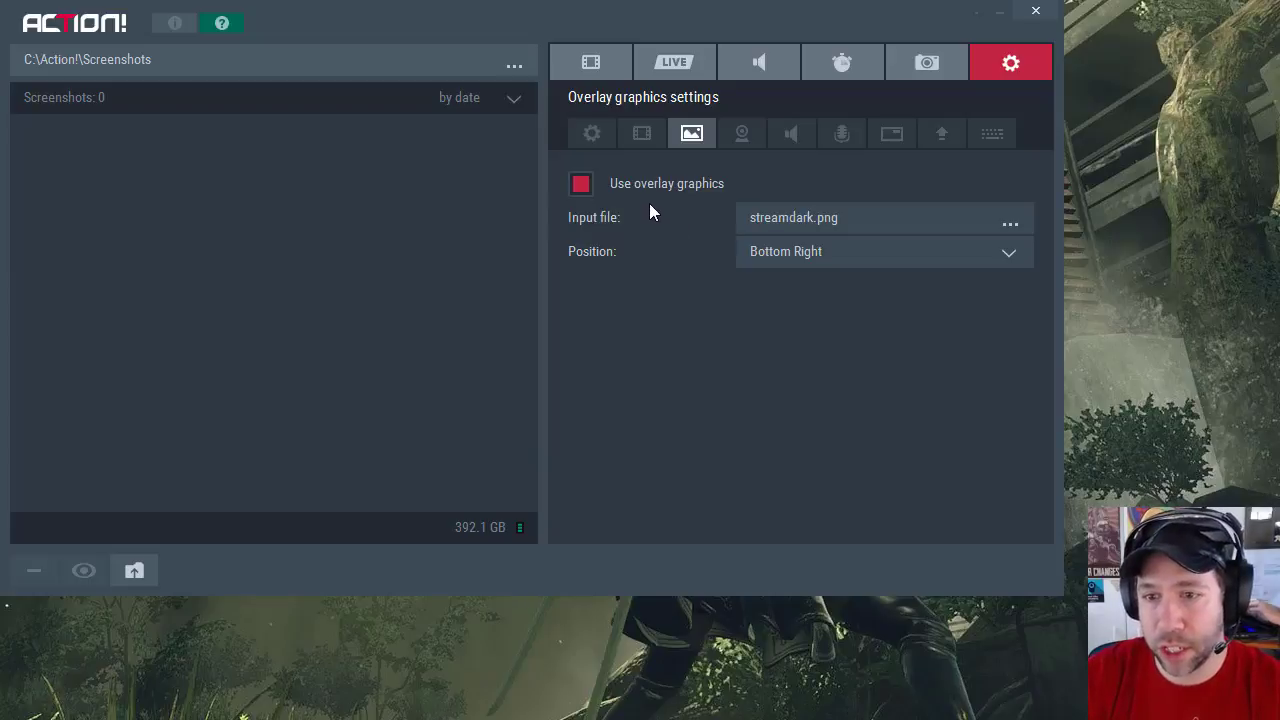
pyautogui.click(773, 250)
pyautogui.click(773, 250)
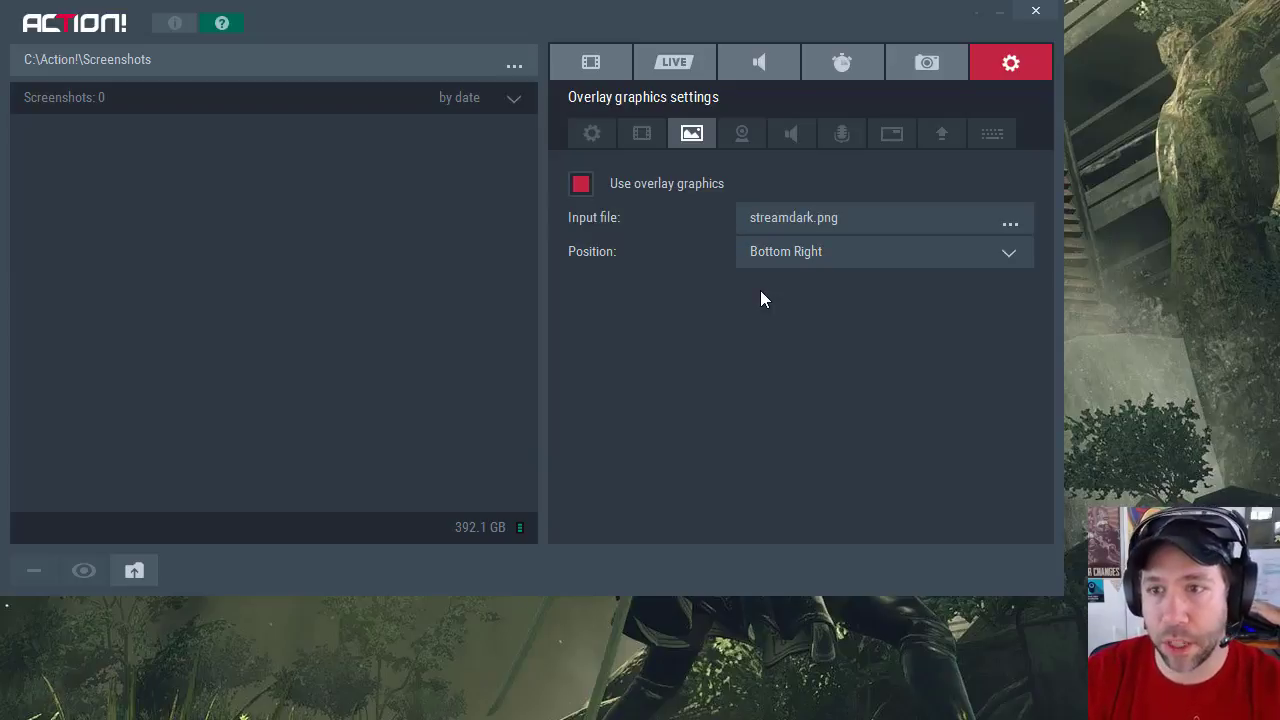
pyautogui.click(741, 128)
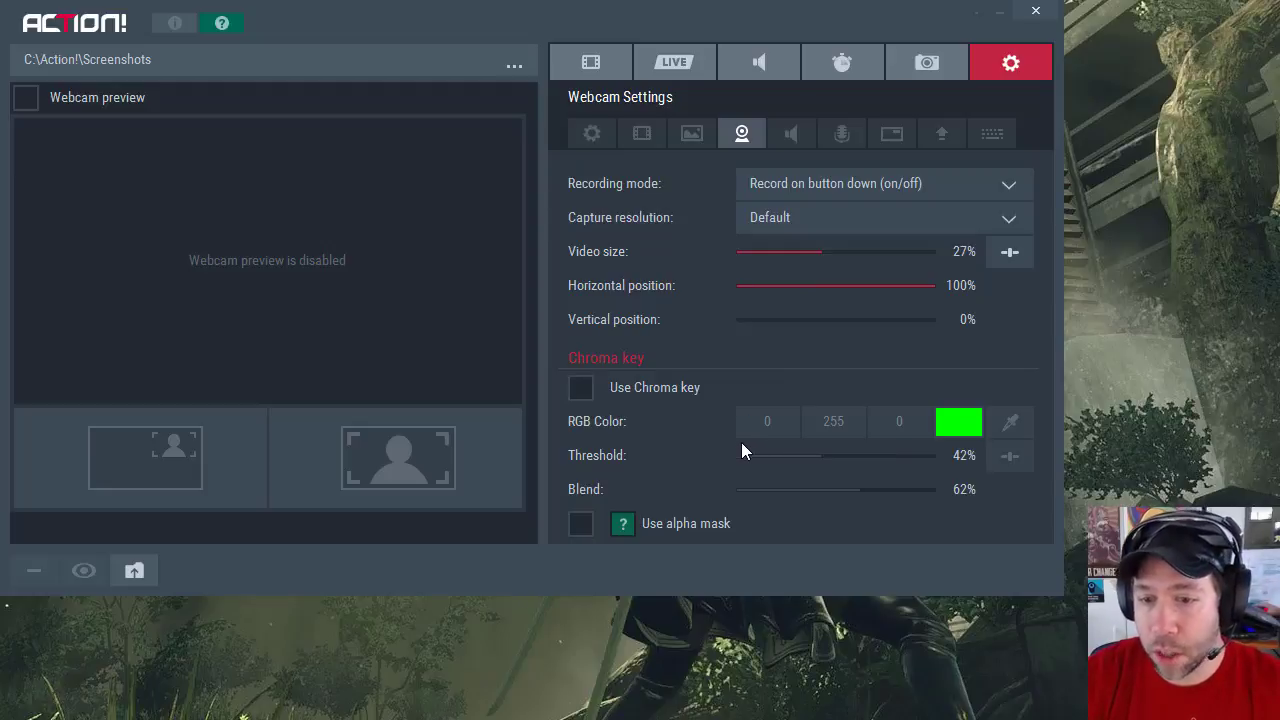
pyautogui.click(791, 135)
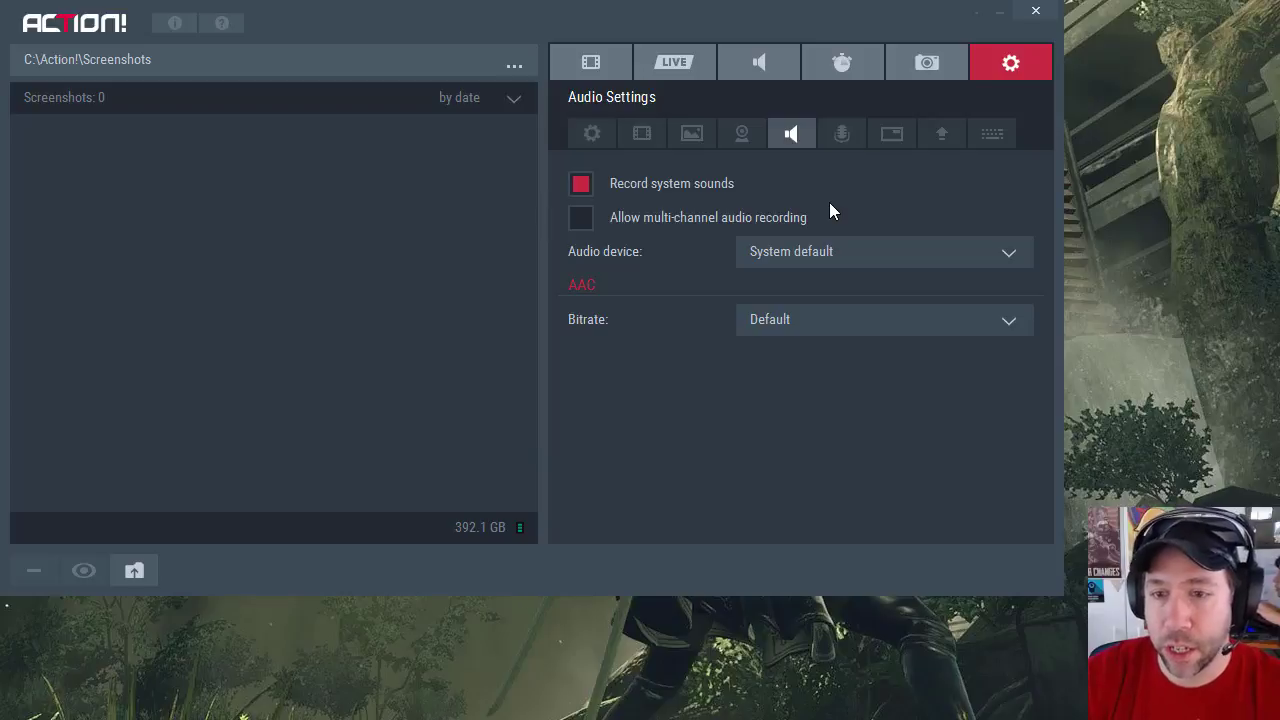
# - Review the microphone settings with their audio balance, the HUD settings and the export settings
pyautogui.click(836, 139)
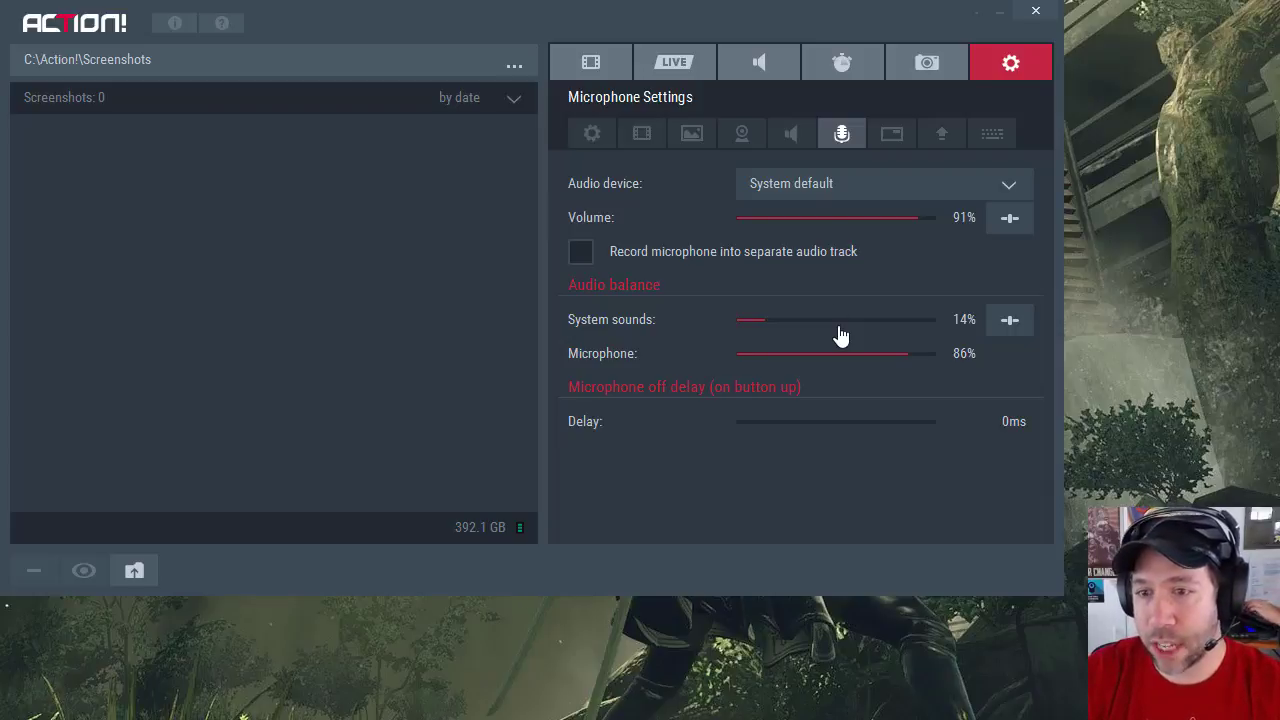
pyautogui.click(899, 139)
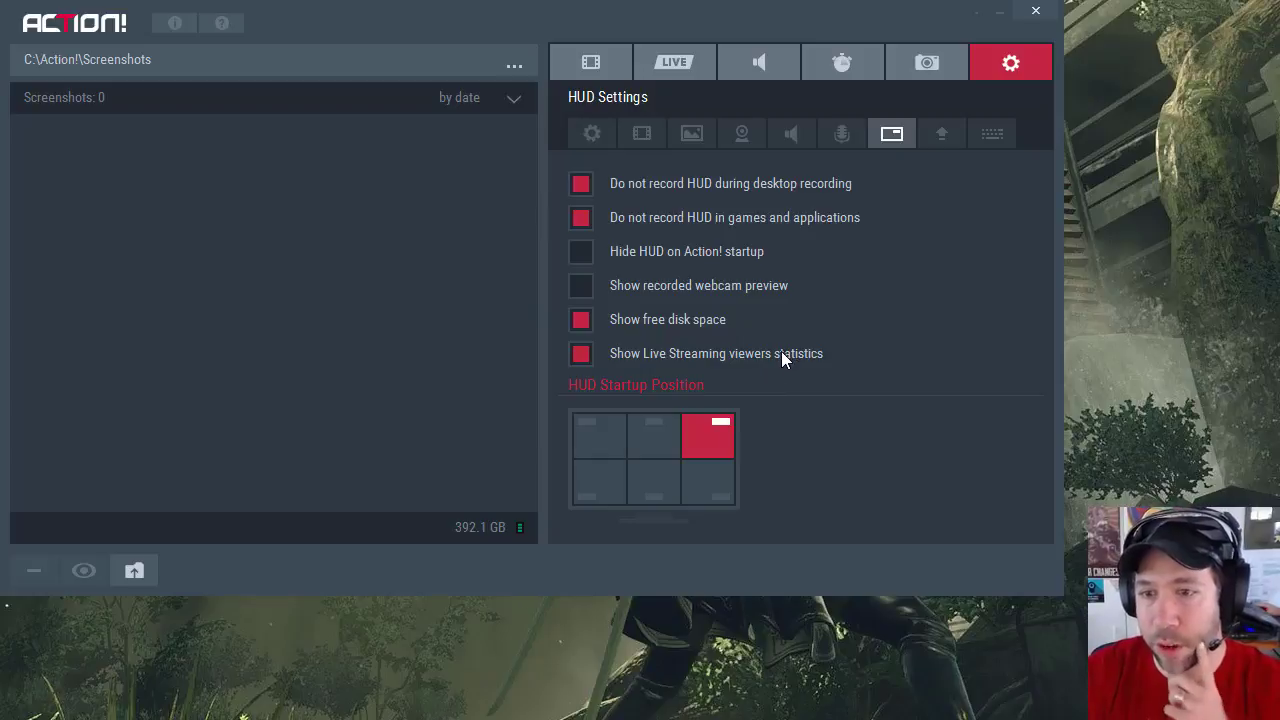
pyautogui.click(945, 133)
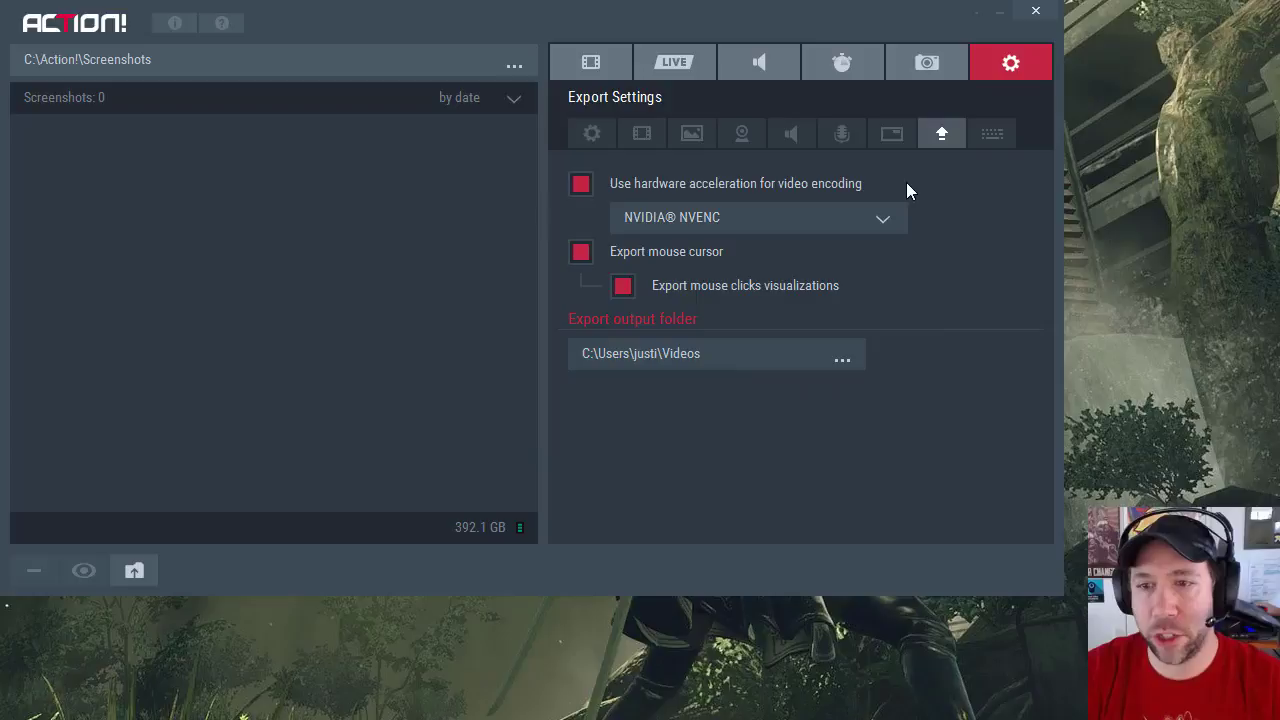
# - Review both pages of hotkey settings, including the pause/resume, cancel recording and Save Time-Shift to file hotkeys
pyautogui.click(1008, 138)
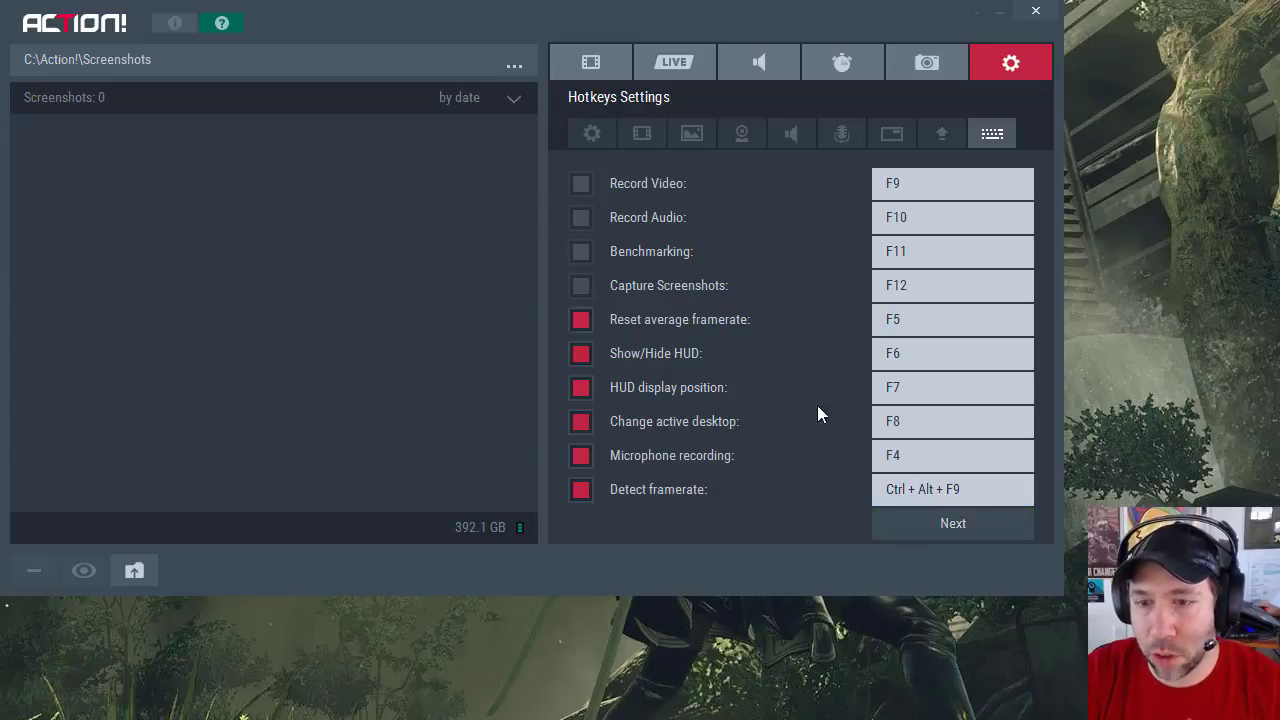
pyautogui.click(989, 529)
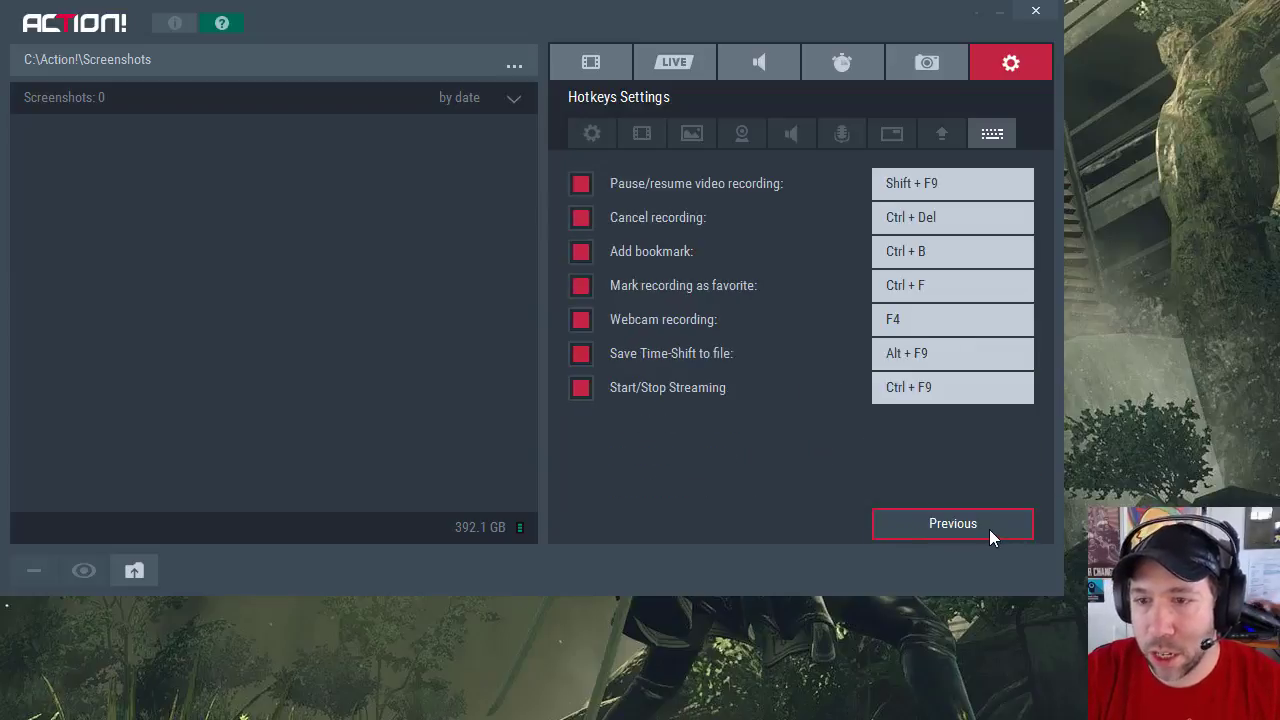
pyautogui.click(968, 180)
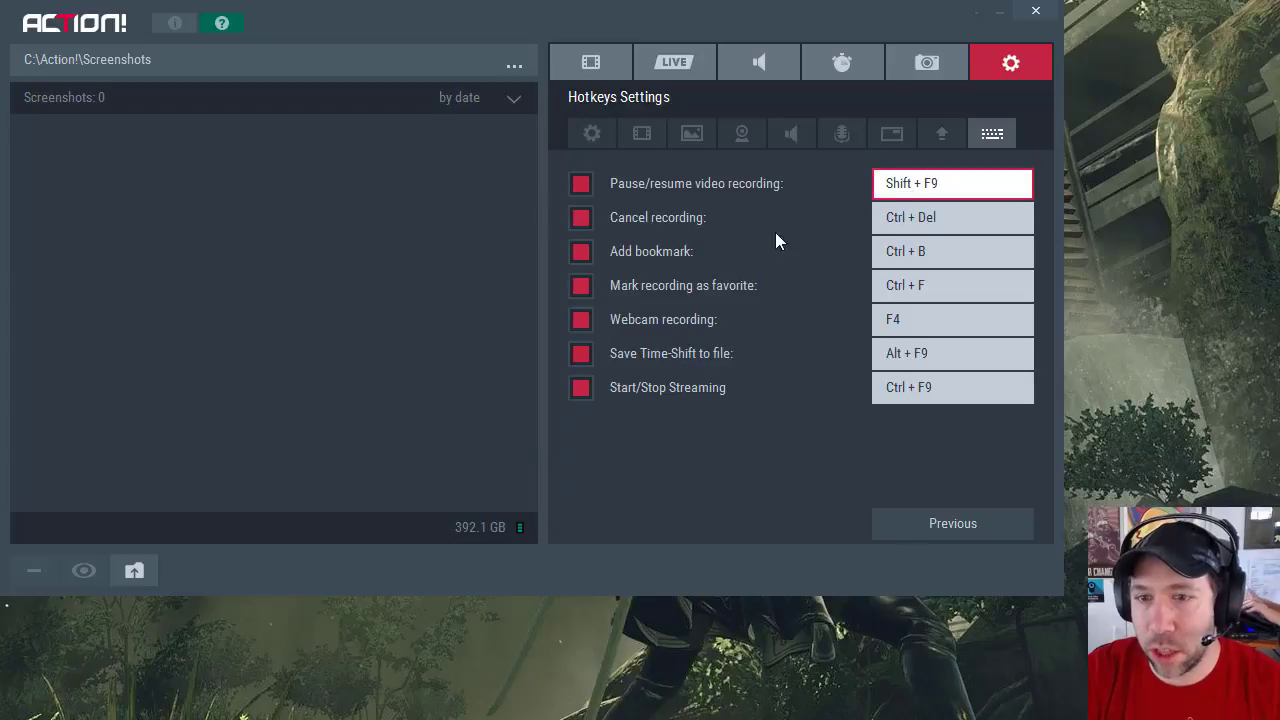
pyautogui.press('Escape')
pyautogui.click(903, 216)
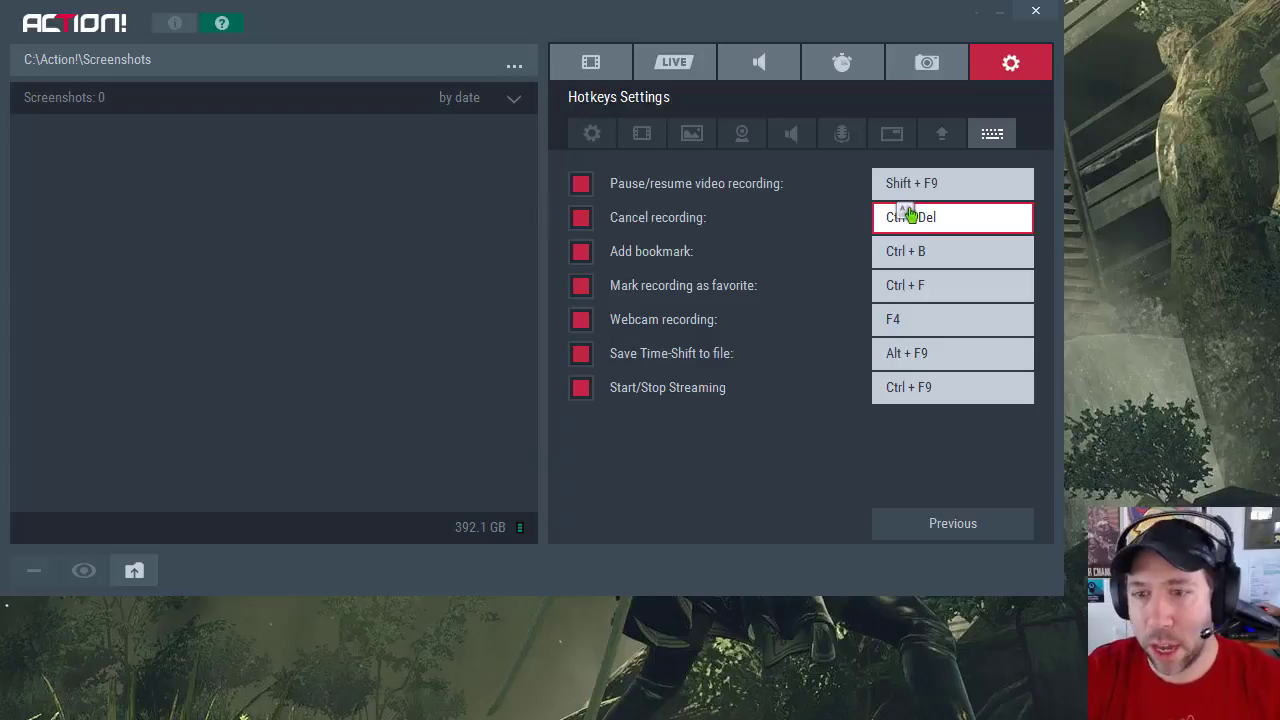
pyautogui.click(943, 189)
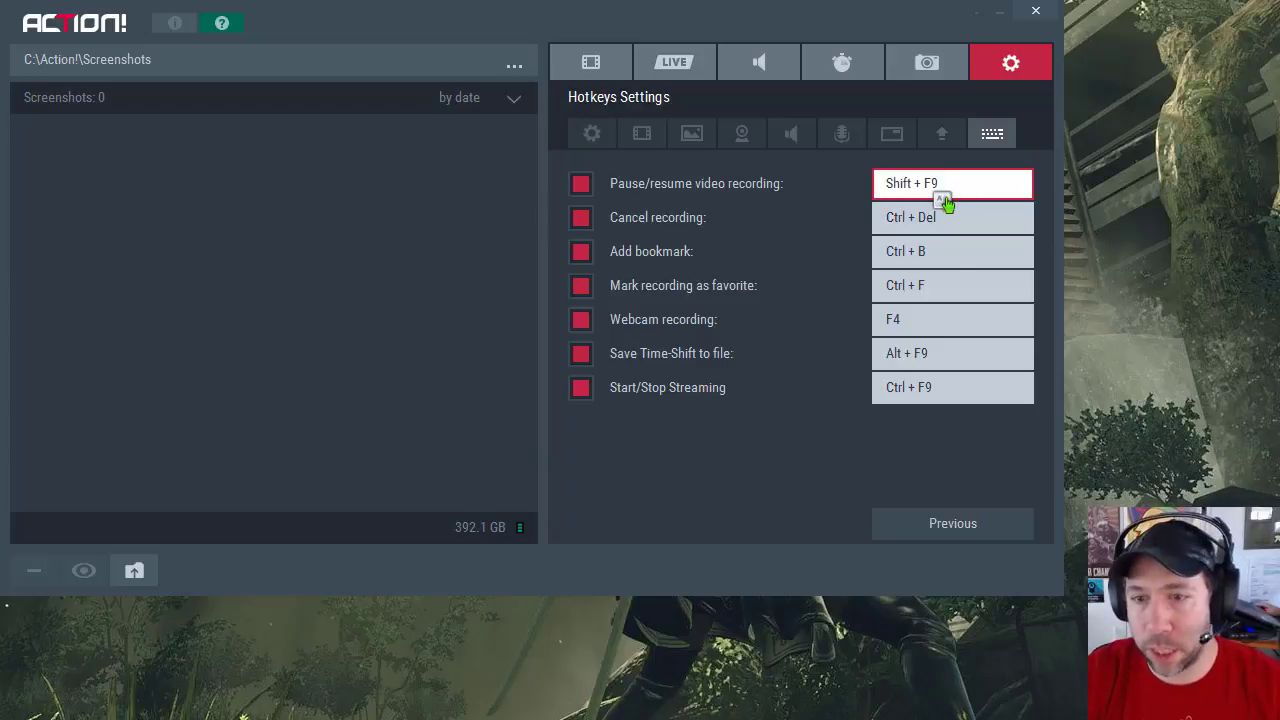
pyautogui.click(845, 543)
pyautogui.click(910, 216)
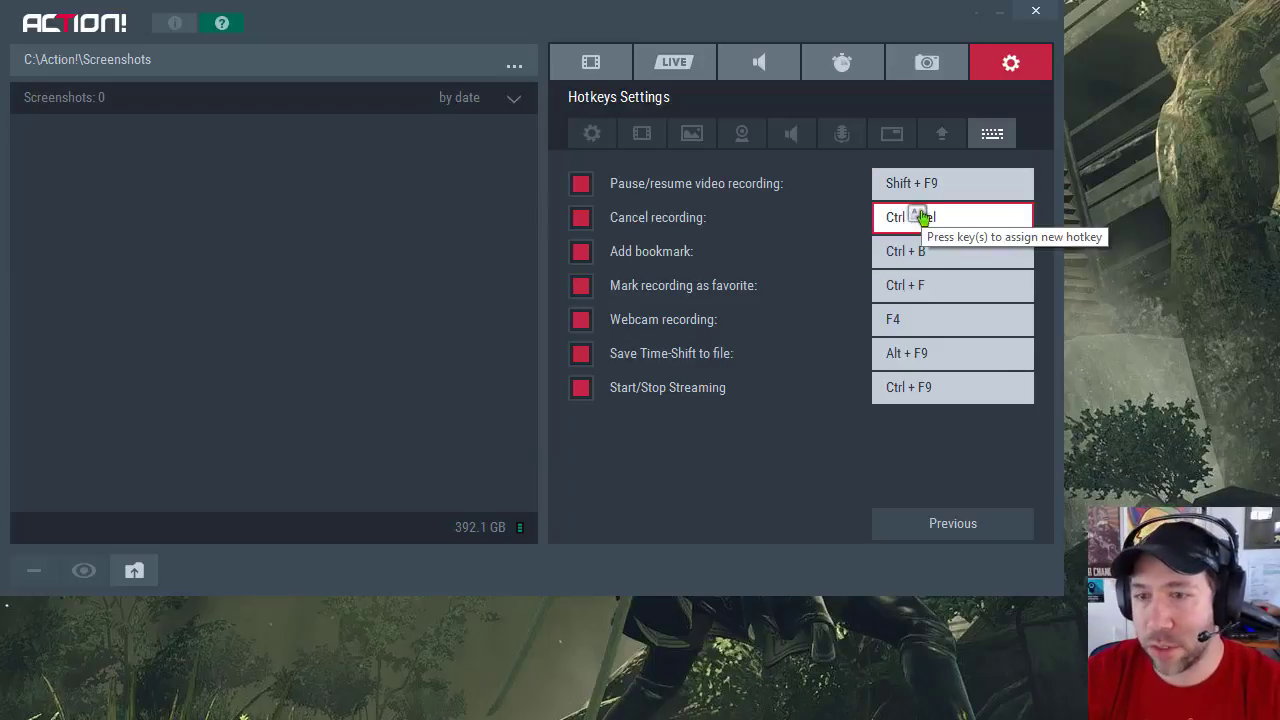
pyautogui.click(680, 387)
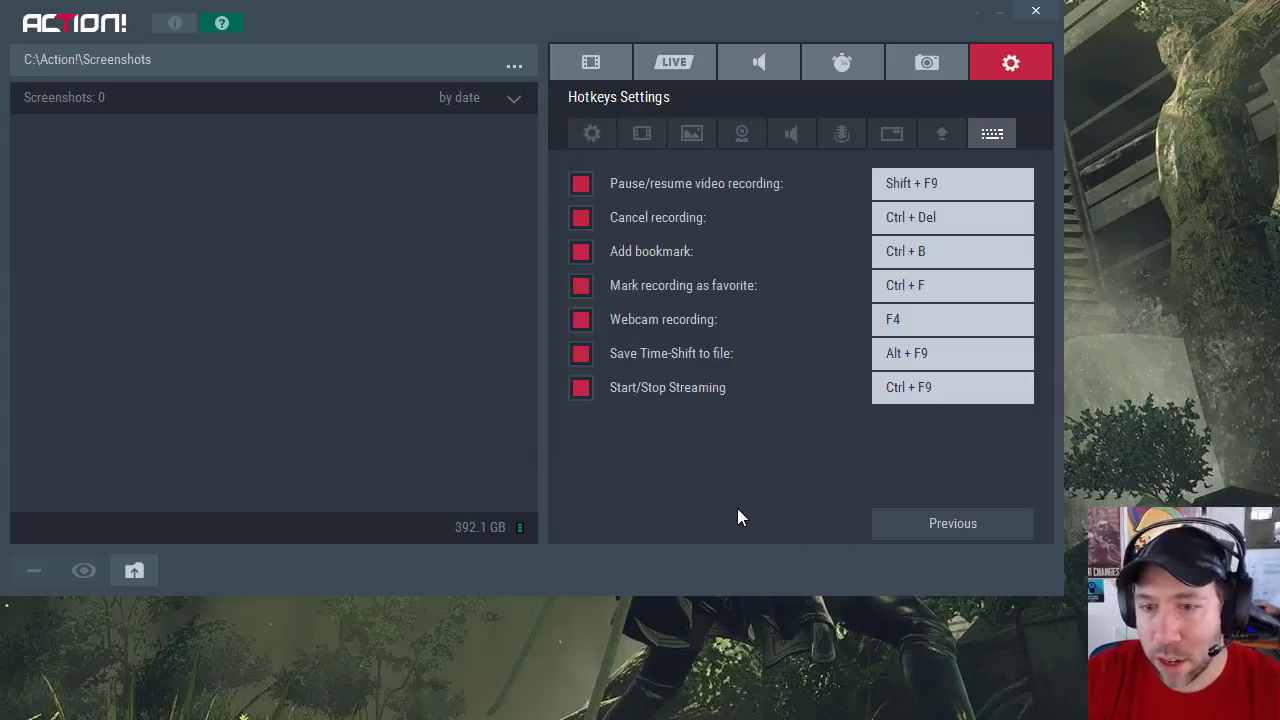
pyautogui.click(950, 352)
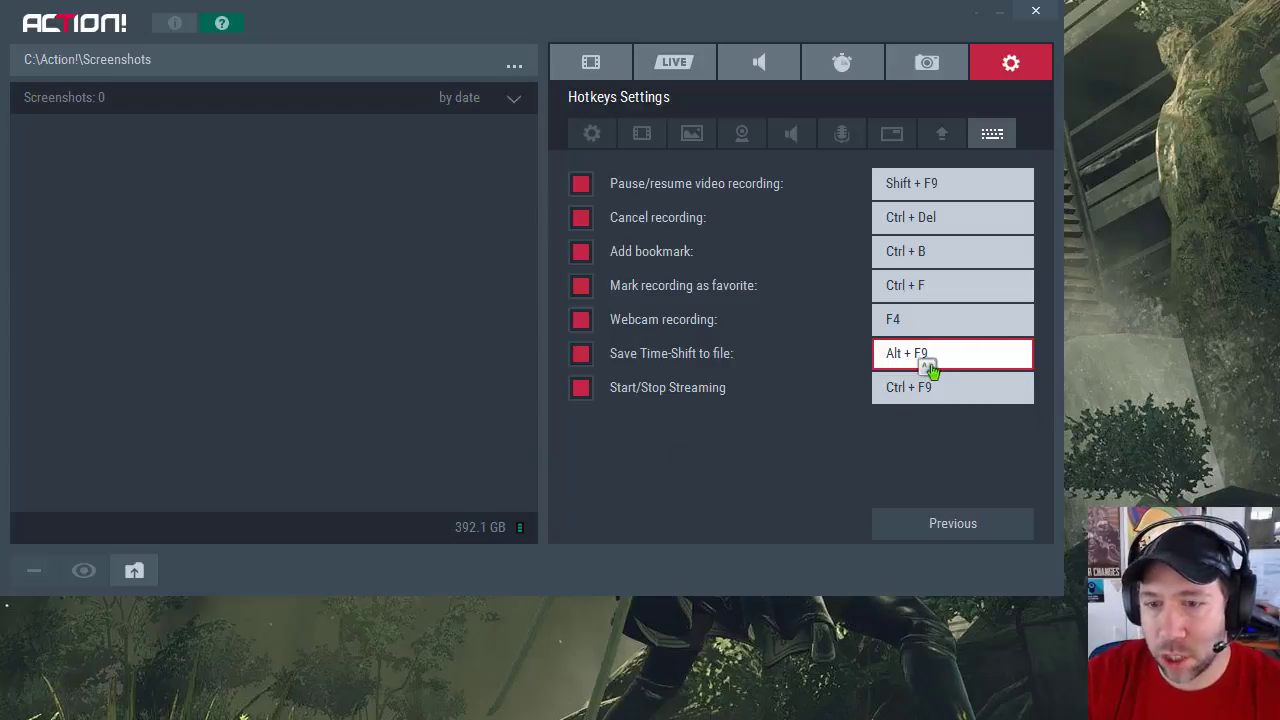
pyautogui.click(811, 421)
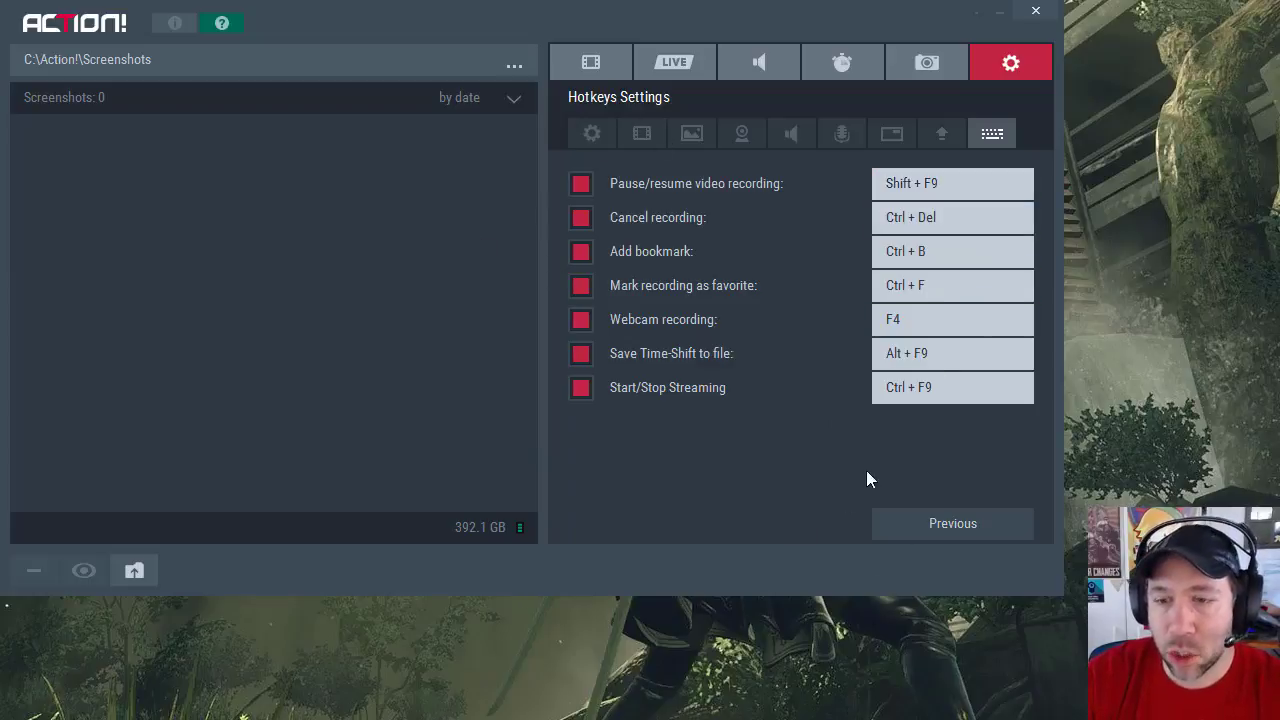
pyautogui.click(943, 526)
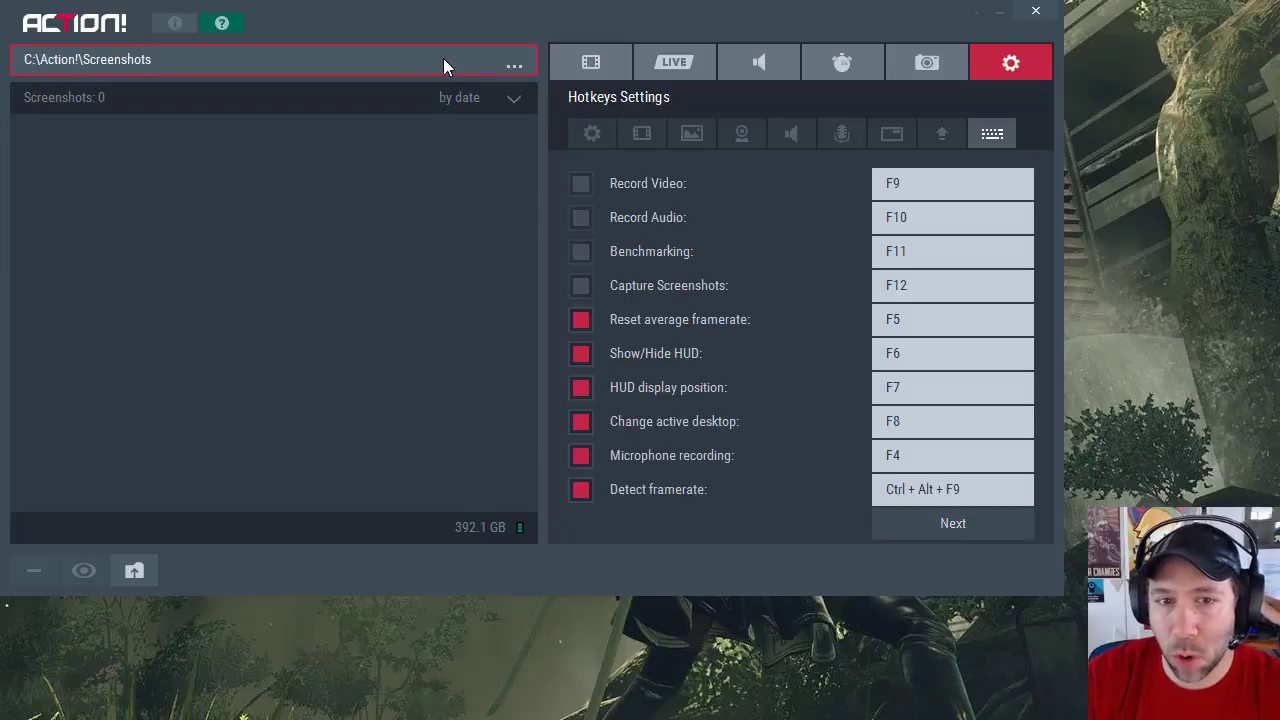
# - Check the folder selection for the screenshots location and leave it without choosing a folder
pyautogui.click(508, 64)
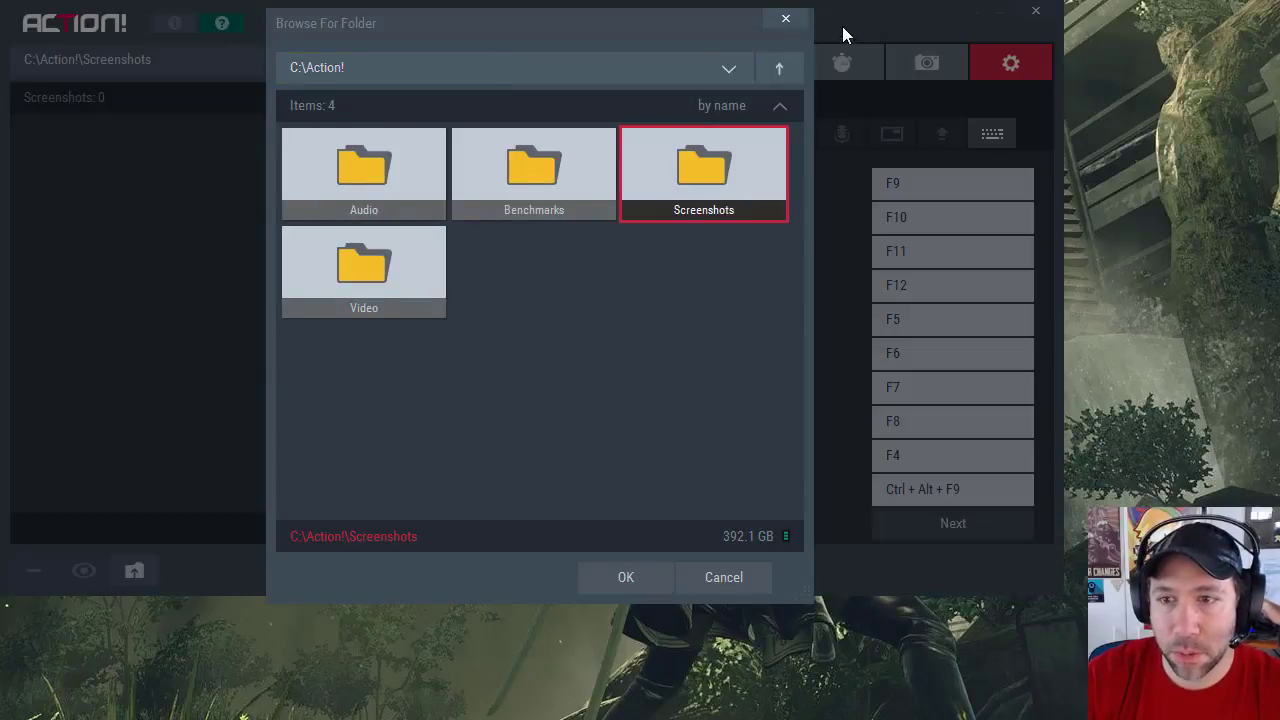
pyautogui.click(785, 18)
# - Play the Overwatch Uprising video from the video recordings list and close the player
pyautogui.click(592, 56)
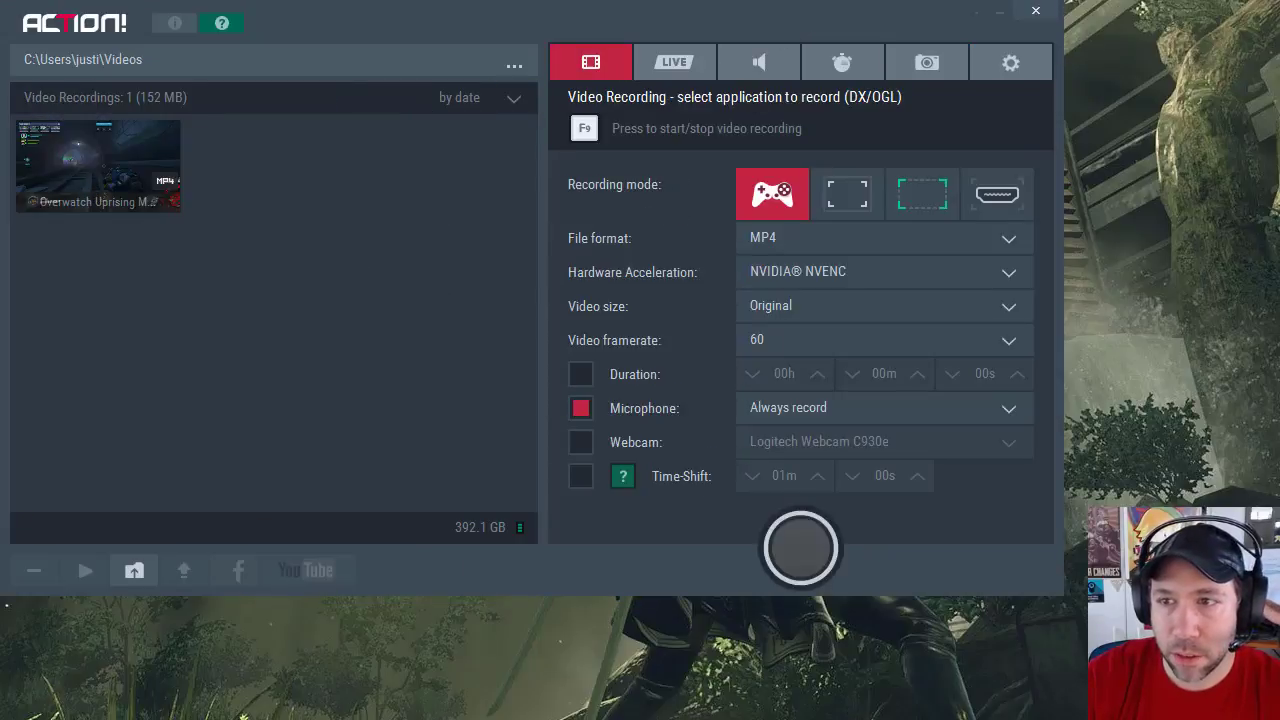
pyautogui.click(97, 165)
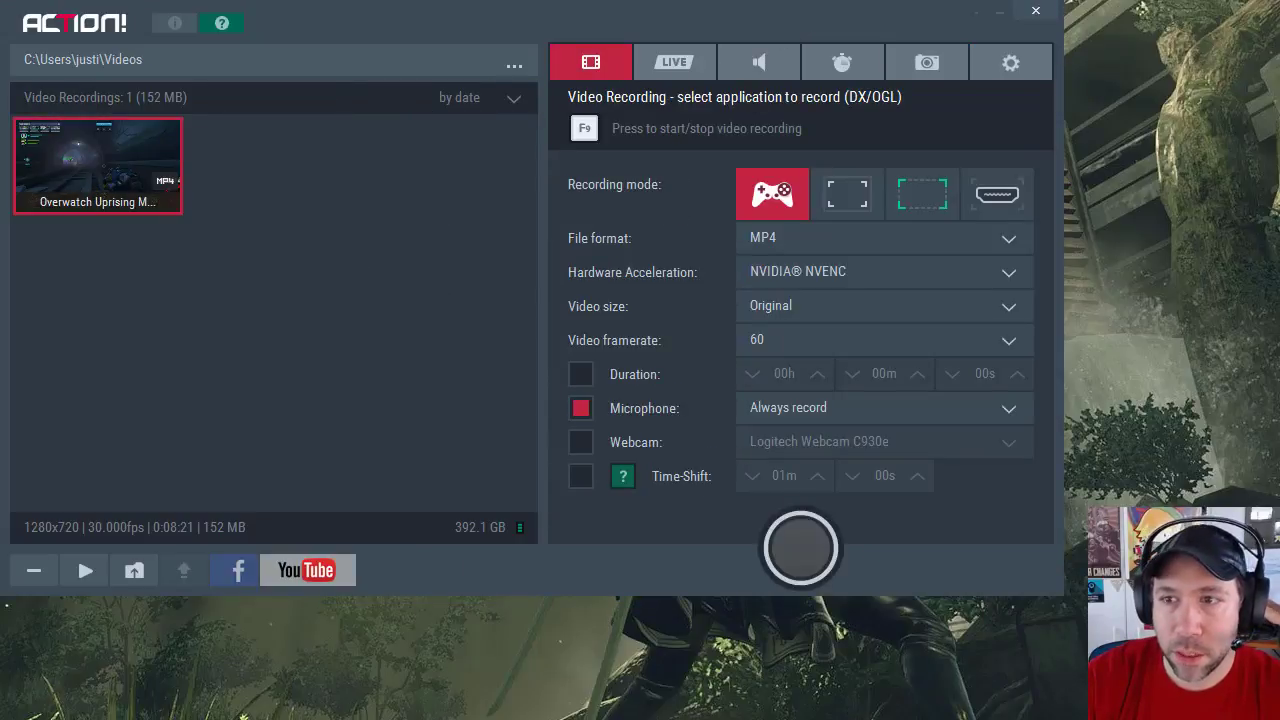
pyautogui.doubleClick(137, 158)
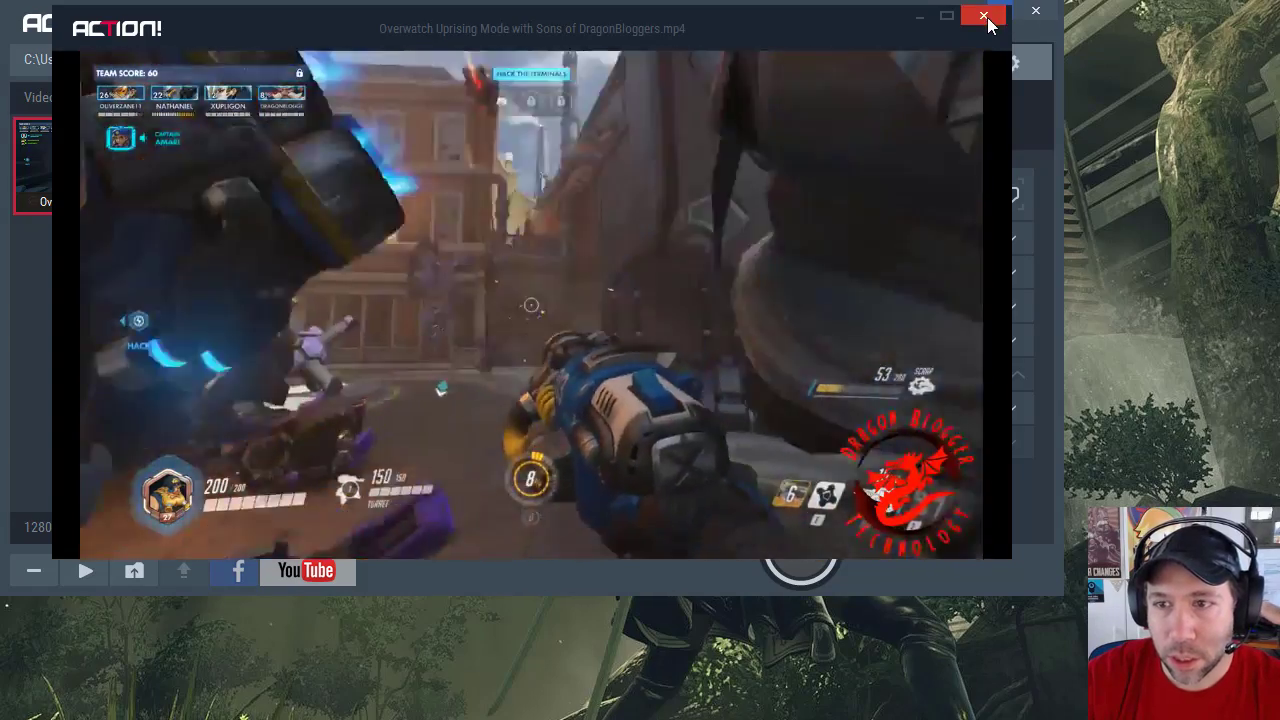
pyautogui.click(984, 17)
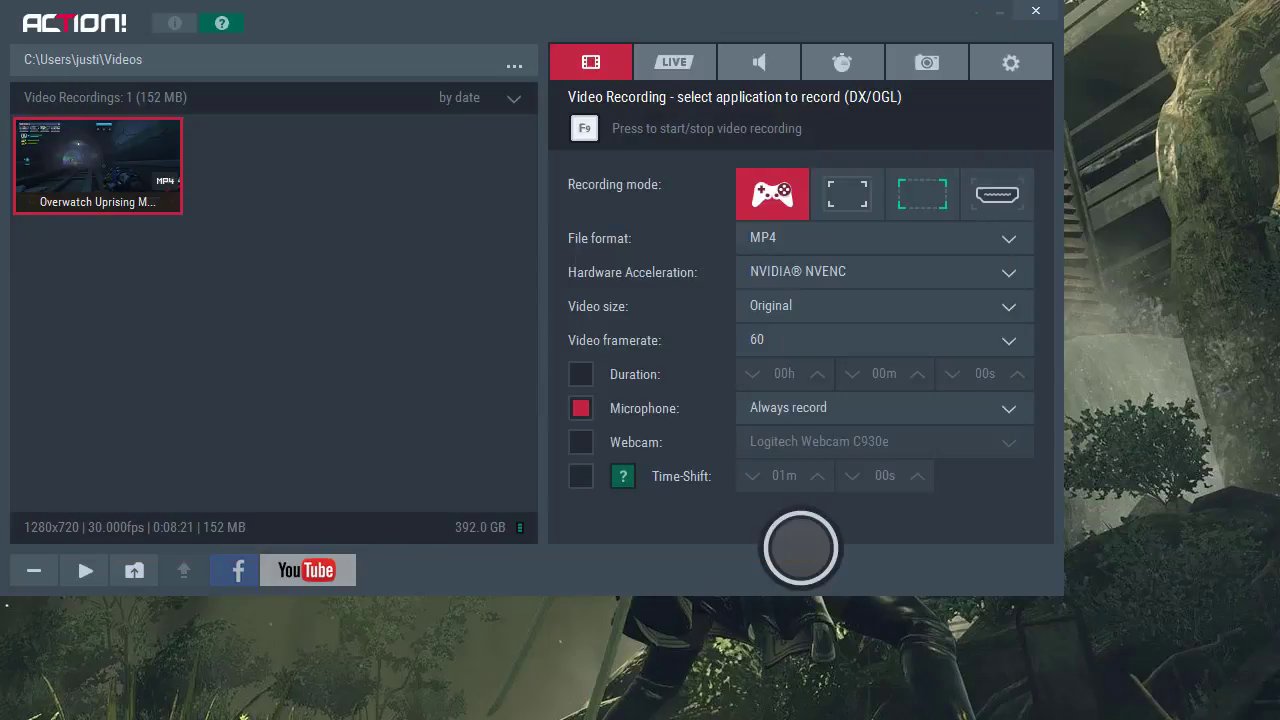